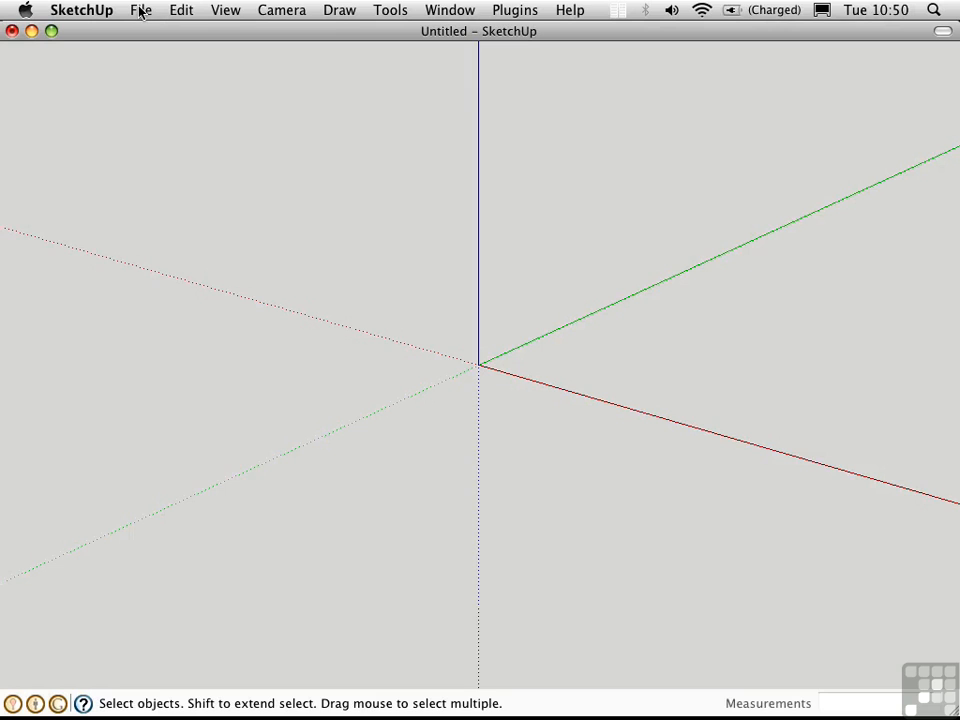
Step: Choose Our House Plan.dwg from the Projects folder for import, with AutoCAD Files (*.dwg, *.dxf) as the format
{"action": "left_click", "coordinate": [139, 10]}
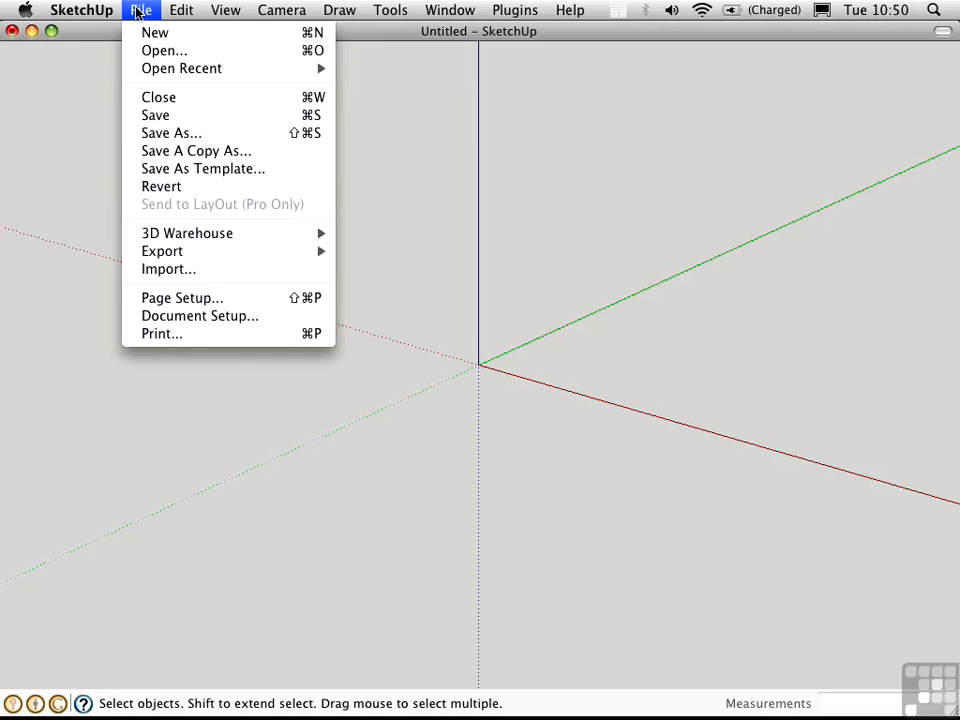
{"action": "left_click", "coordinate": [180, 270]}
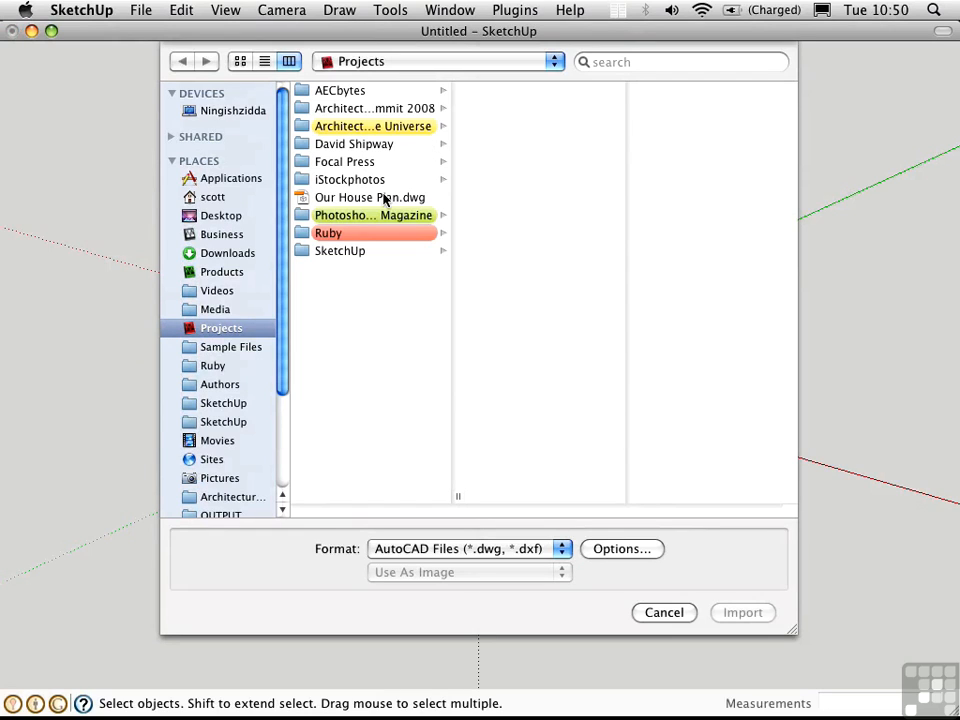
{"action": "left_click", "coordinate": [440, 197]}
{"action": "left_click", "coordinate": [540, 549]}
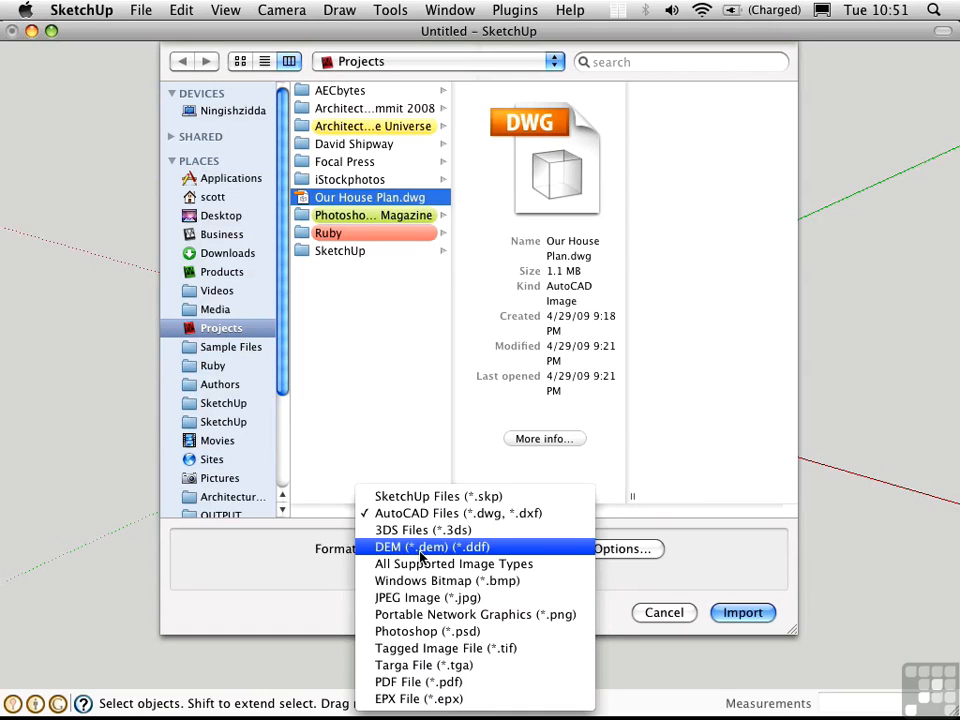
{"action": "left_click", "coordinate": [487, 517]}
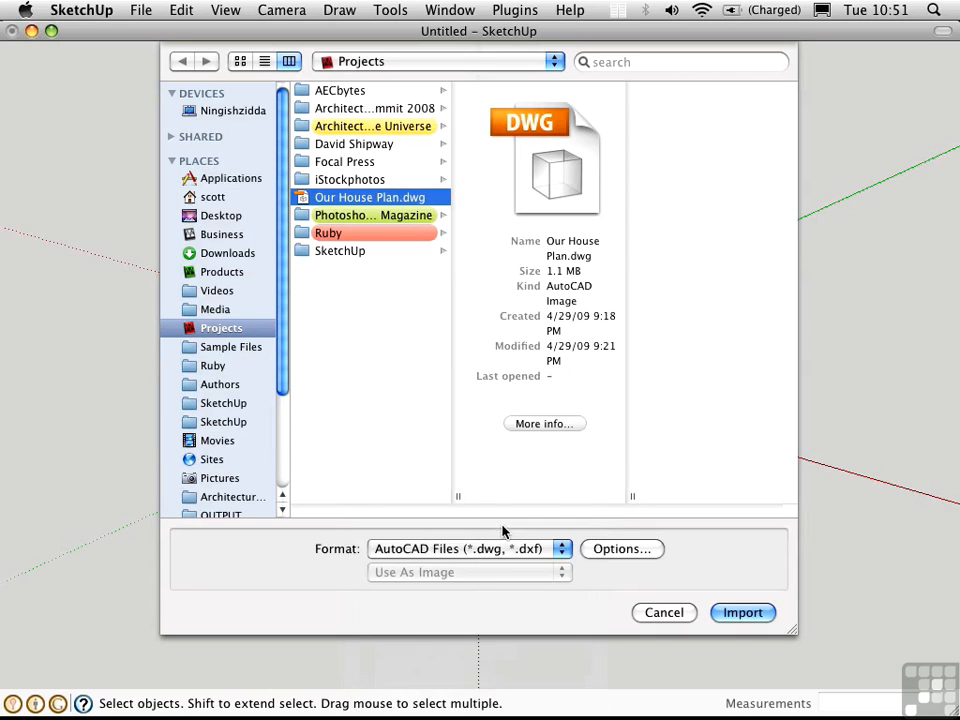
Step: Import the house plan with the scale in inches and the drawing origin preserved, then dismiss the import results
{"action": "left_click", "coordinate": [622, 551]}
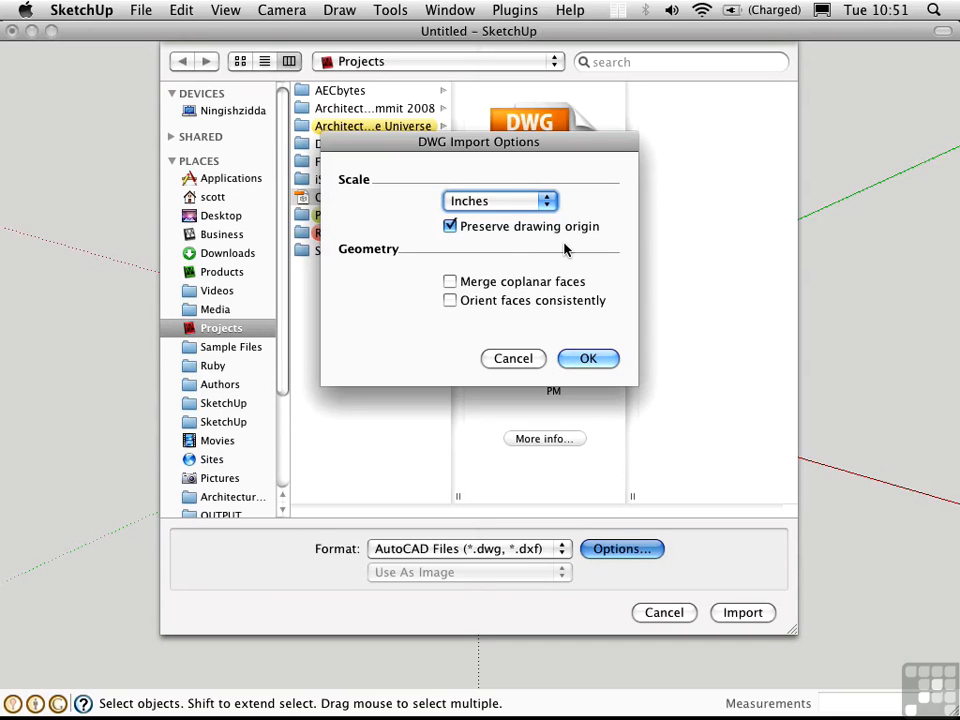
{"action": "left_click", "coordinate": [511, 202]}
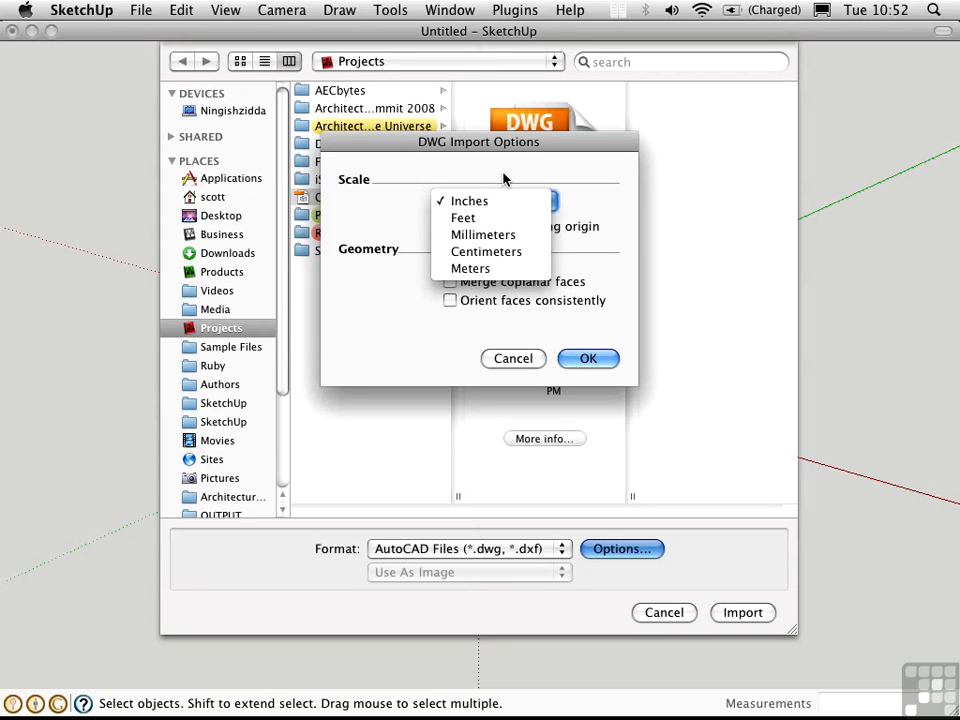
{"action": "key", "text": "Escape"}
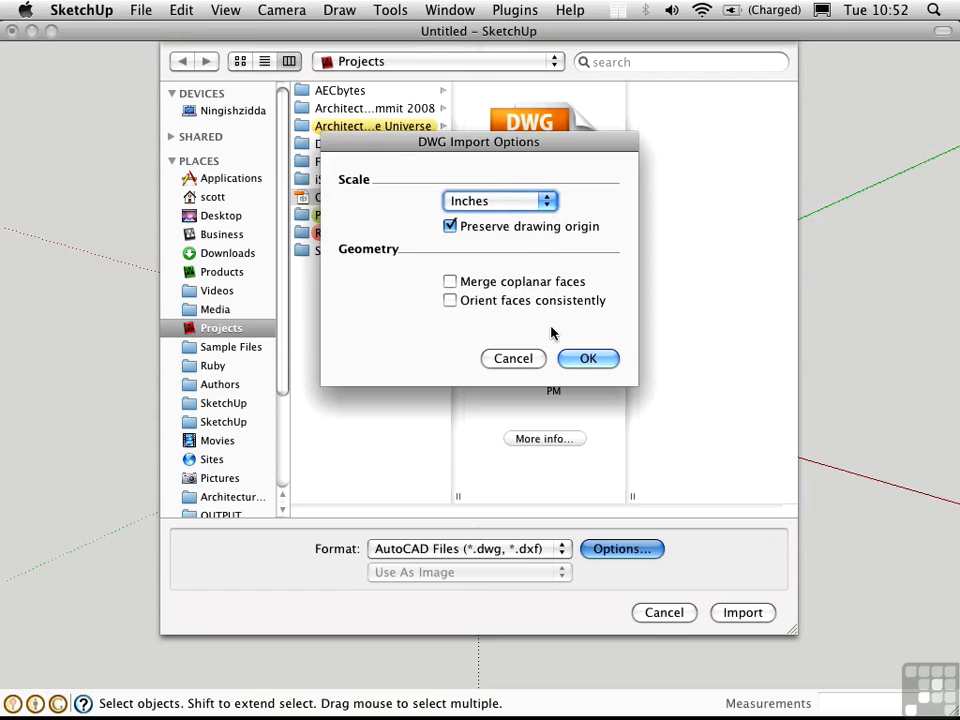
{"action": "left_click", "coordinate": [591, 361]}
{"action": "left_click", "coordinate": [718, 610]}
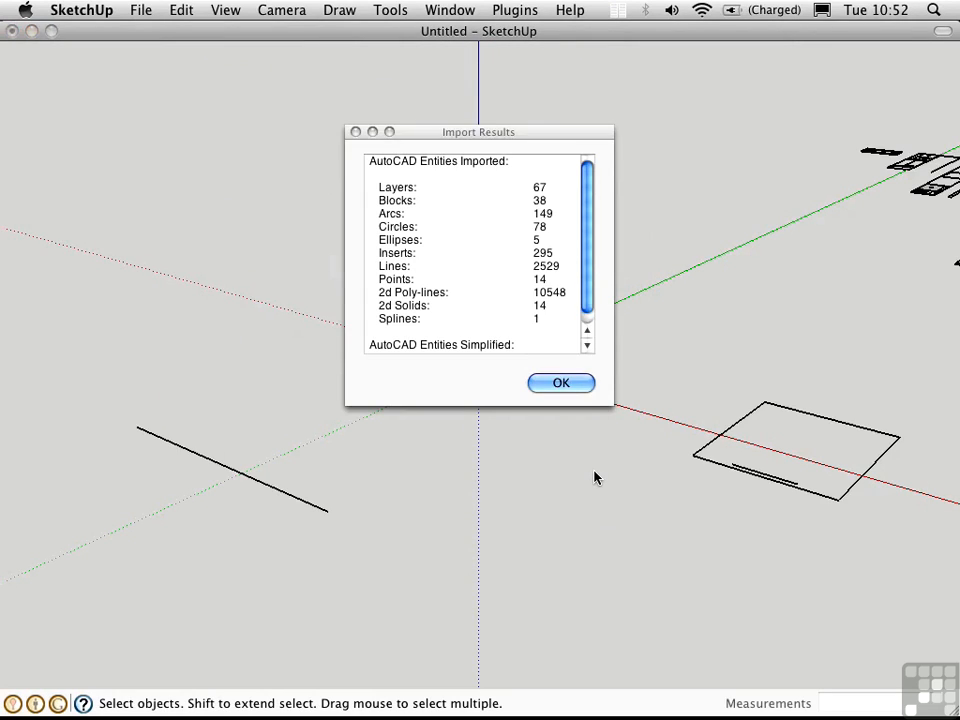
{"action": "left_click", "coordinate": [574, 386]}
Step: Show the imported drawing from the top in parallel projection, zoomed to its full extents
{"action": "key", "text": "super+2"}
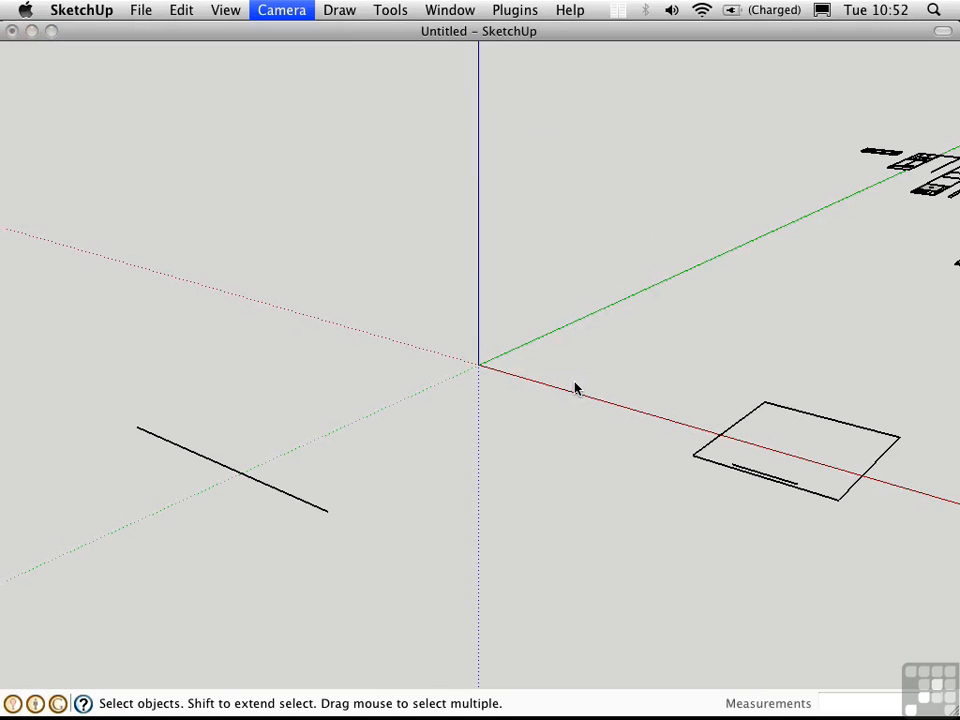
{"action": "left_click", "coordinate": [270, 10]}
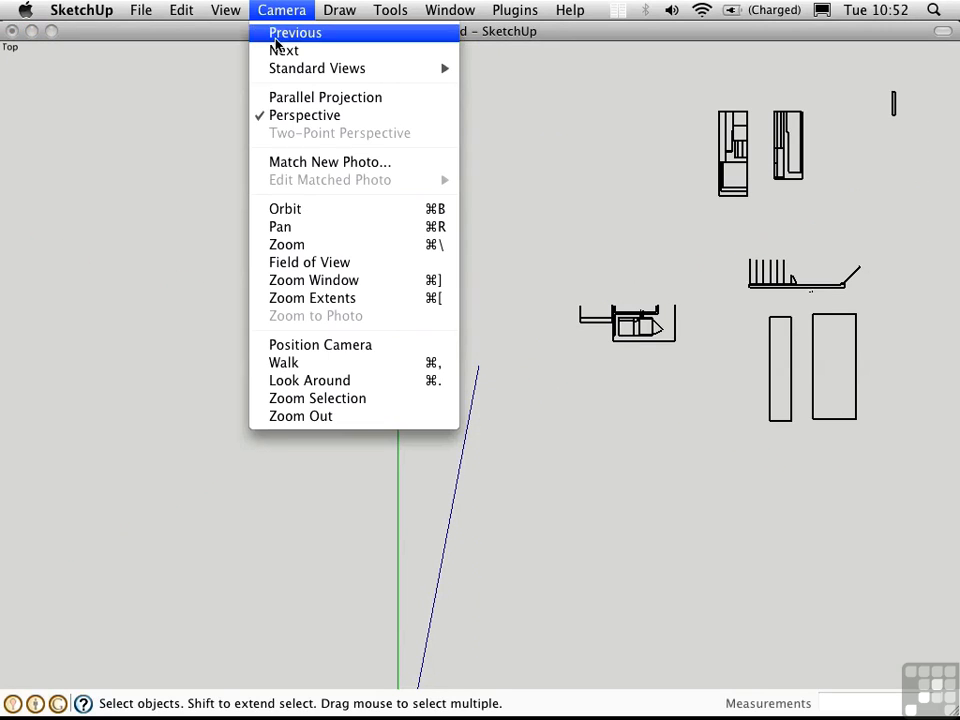
{"action": "left_click", "coordinate": [279, 102]}
{"action": "key", "text": "super+["}
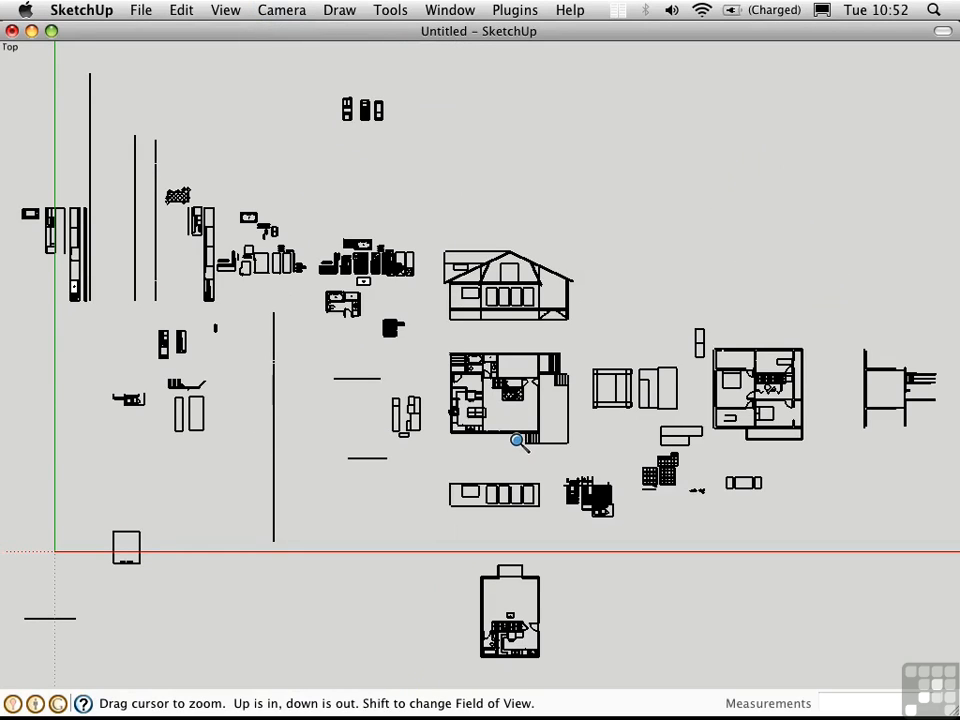
Step: Delete all imported geometry surrounding the gabled elevation and the main floor plan directly beneath it, keeping only those two drawings
{"action": "key", "text": "space"}
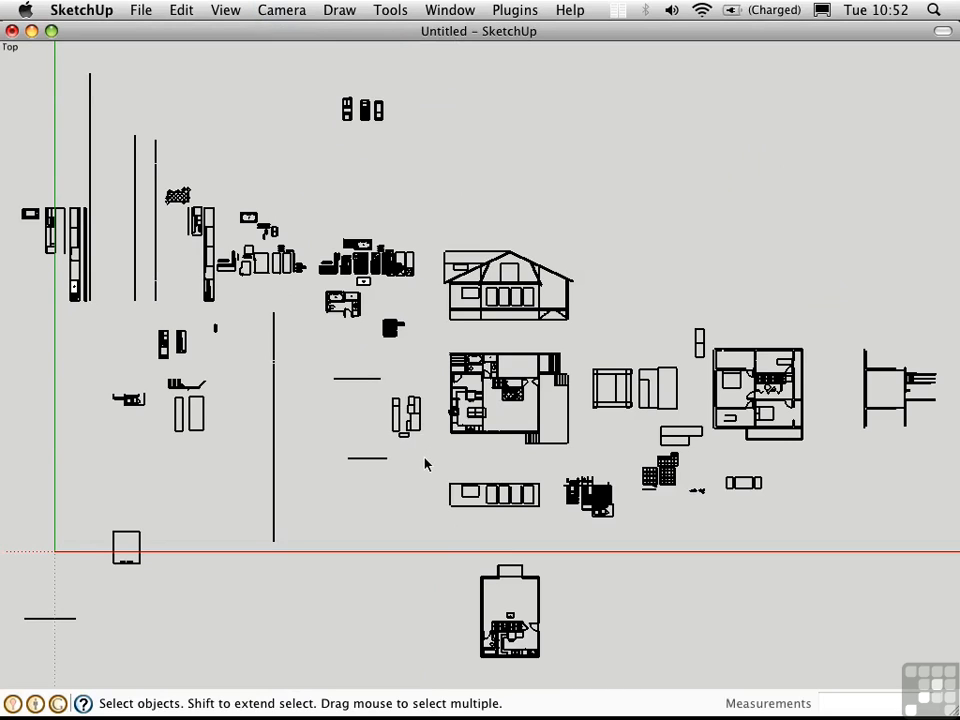
{"action": "left_click_drag", "start_coordinate": [428, 641], "coordinate": [72, 116]}
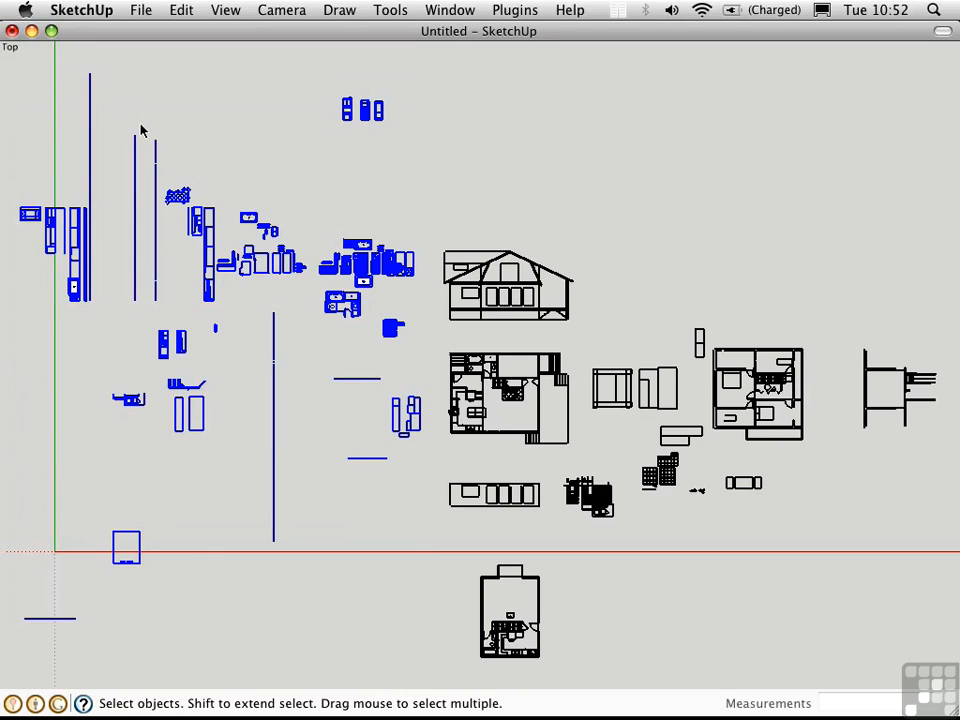
{"action": "key", "text": "Delete"}
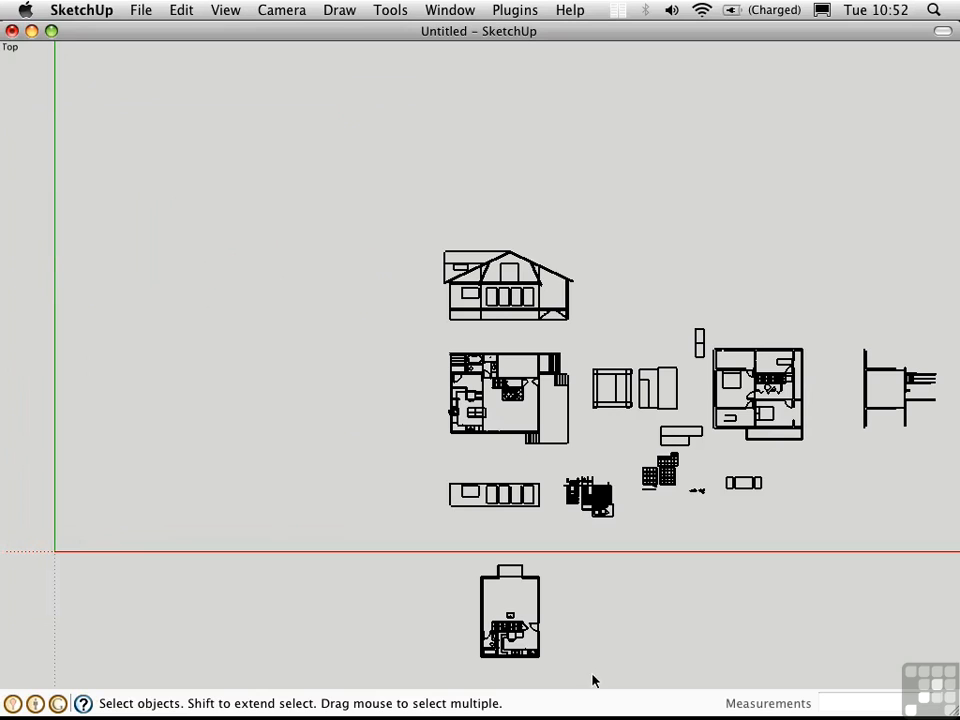
{"action": "left_click_drag", "start_coordinate": [637, 675], "coordinate": [400, 463]}
{"action": "key", "text": "Delete"}
{"action": "left_click_drag", "start_coordinate": [944, 530], "coordinate": [592, 288]}
{"action": "key", "text": "Delete"}
{"action": "key", "text": "shift+z"}
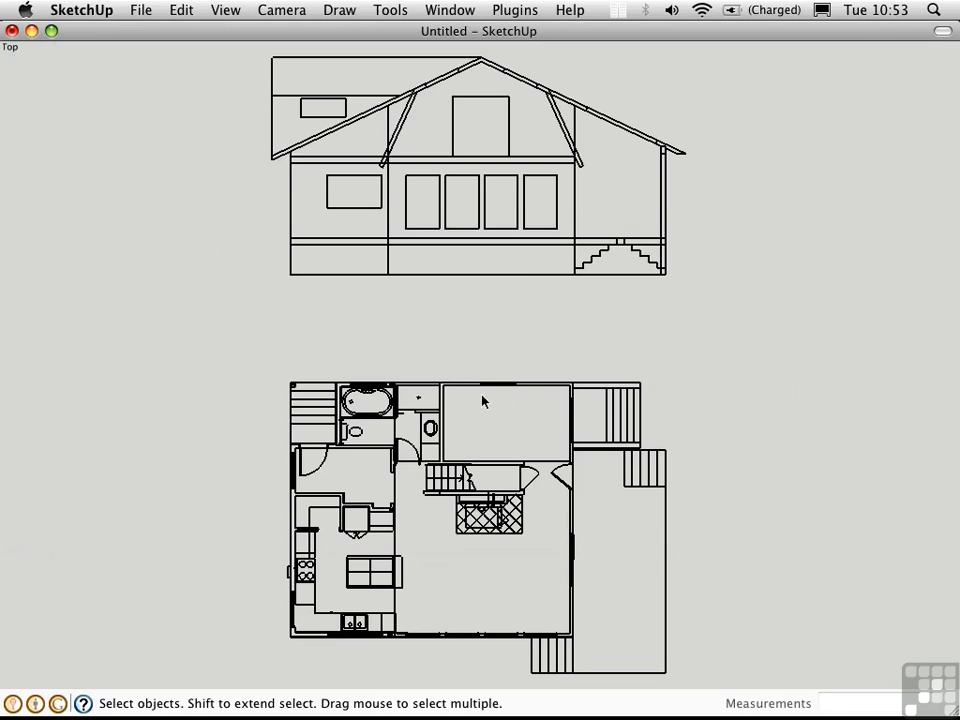
Step: Delete the steep diagonal inner roof lines on both sides of the central gable in the elevation
{"action": "key", "text": "Delete"}
{"action": "left_click_drag", "start_coordinate": [364, 139], "coordinate": [401, 167]}
{"action": "left_click_drag", "start_coordinate": [551, 136], "coordinate": [591, 172]}
{"action": "key", "text": "Delete"}
{"action": "left_click_drag", "start_coordinate": [568, 124], "coordinate": [540, 112]}
{"action": "key", "text": "Delete"}
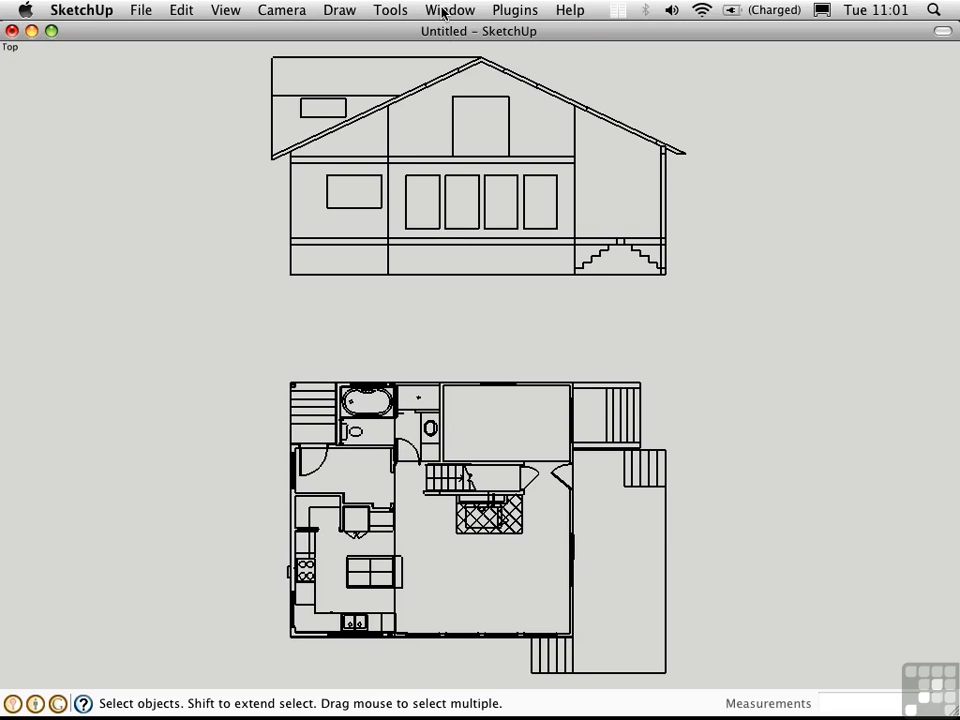
Step: Display the drawing's layers and check which layer a diagonal tile line of the fireplace hearth belongs to
{"action": "left_click", "coordinate": [441, 10]}
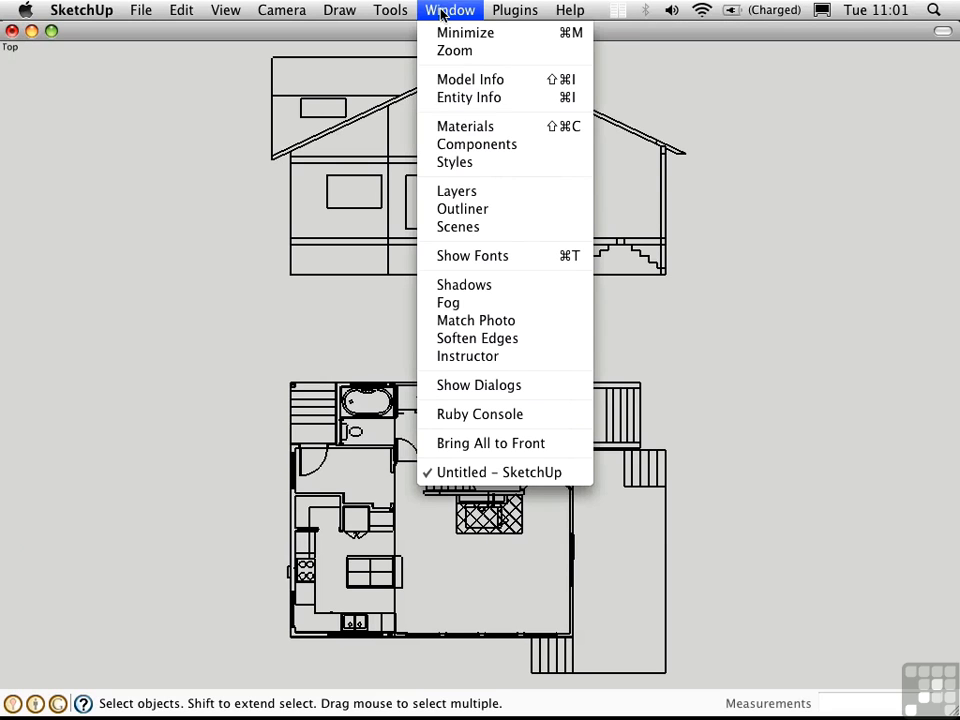
{"action": "left_click", "coordinate": [457, 191]}
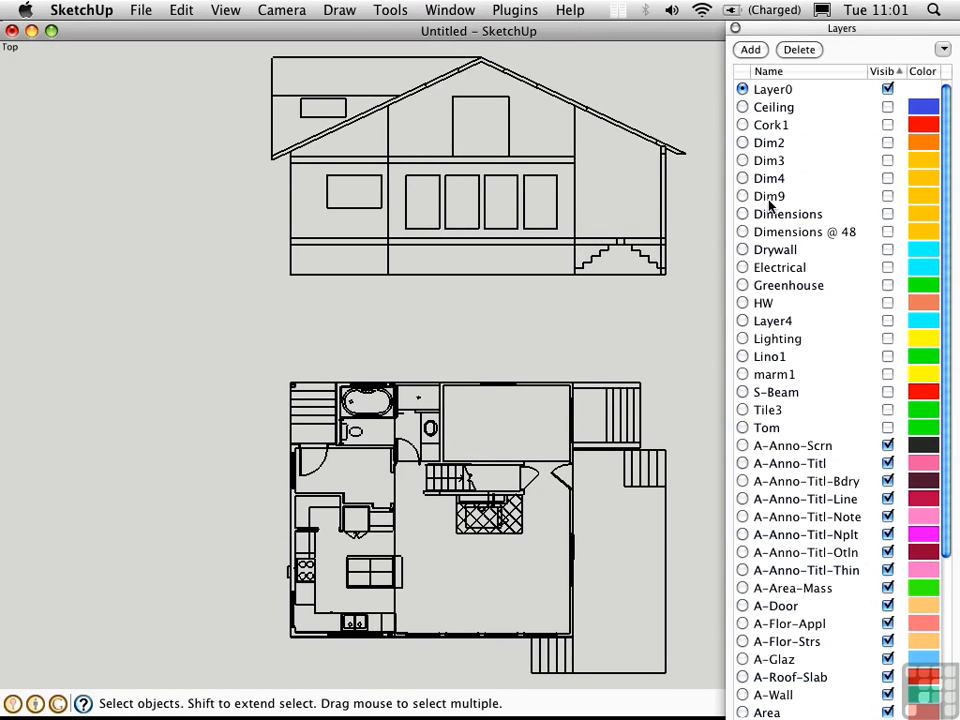
{"action": "left_click_drag", "start_coordinate": [945, 190], "coordinate": [957, 152]}
{"action": "key", "text": "super+shift+w"}
{"action": "left_click_drag", "start_coordinate": [442, 464], "coordinate": [523, 516]}
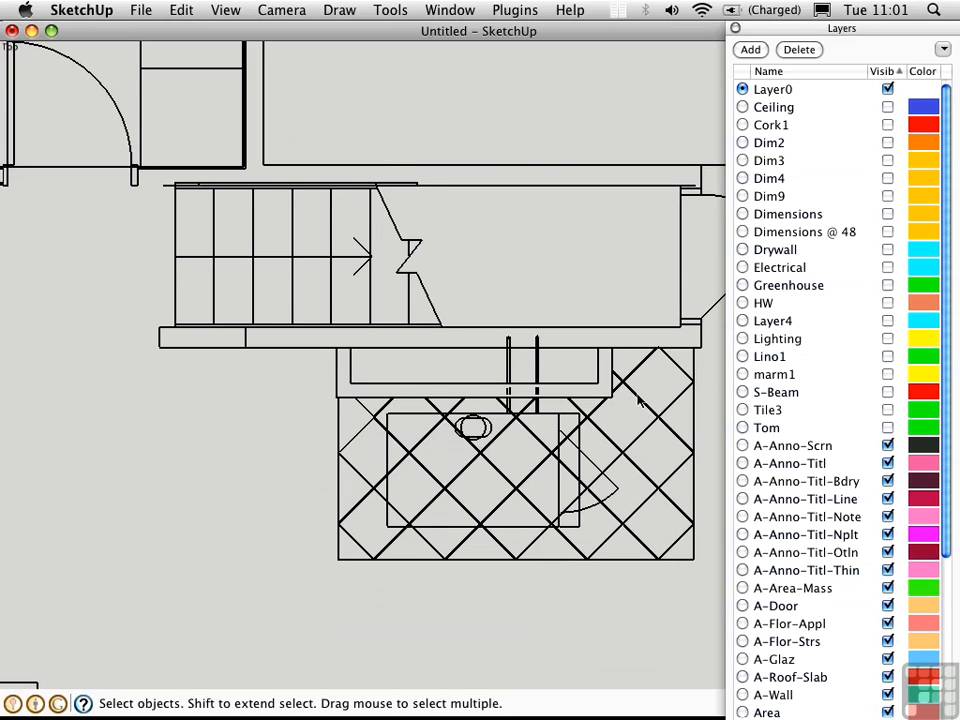
{"action": "left_click", "coordinate": [606, 437]}
{"action": "key", "text": "super+i"}
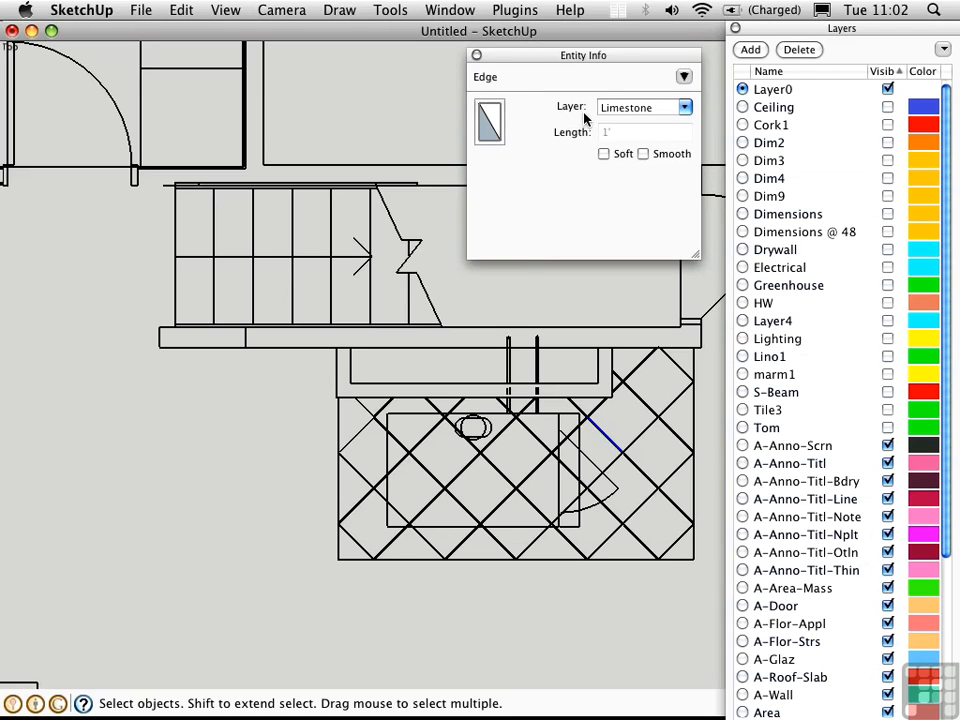
Step: Hide the Limestone layer to see which hearth lines belong to it, and make it visible again
{"action": "left_click_drag", "start_coordinate": [944, 388], "coordinate": [939, 647]}
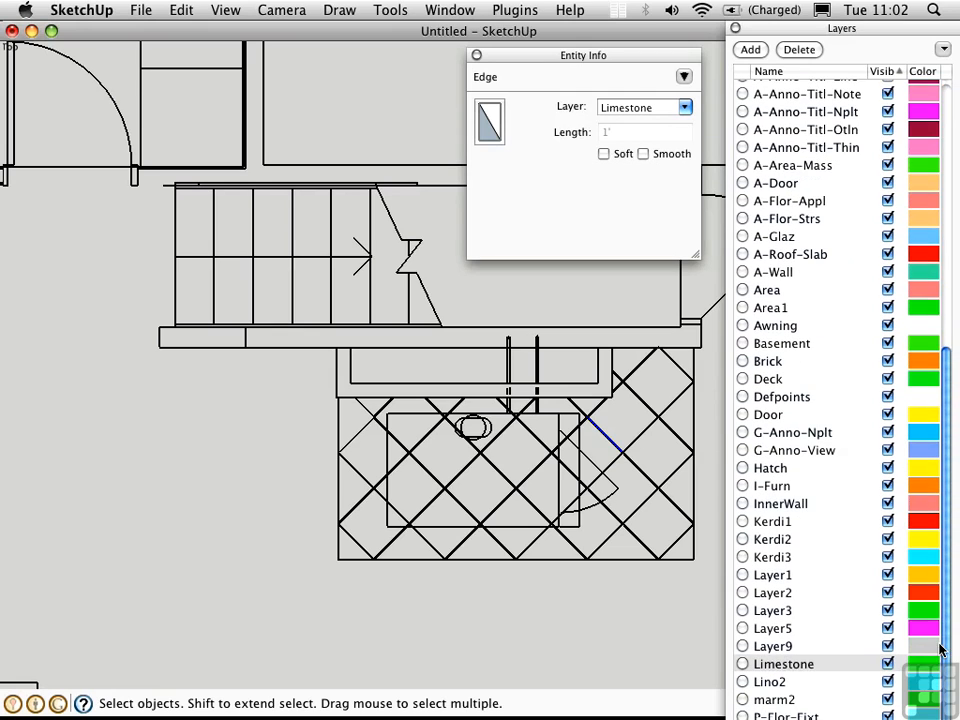
{"action": "left_click", "coordinate": [888, 661]}
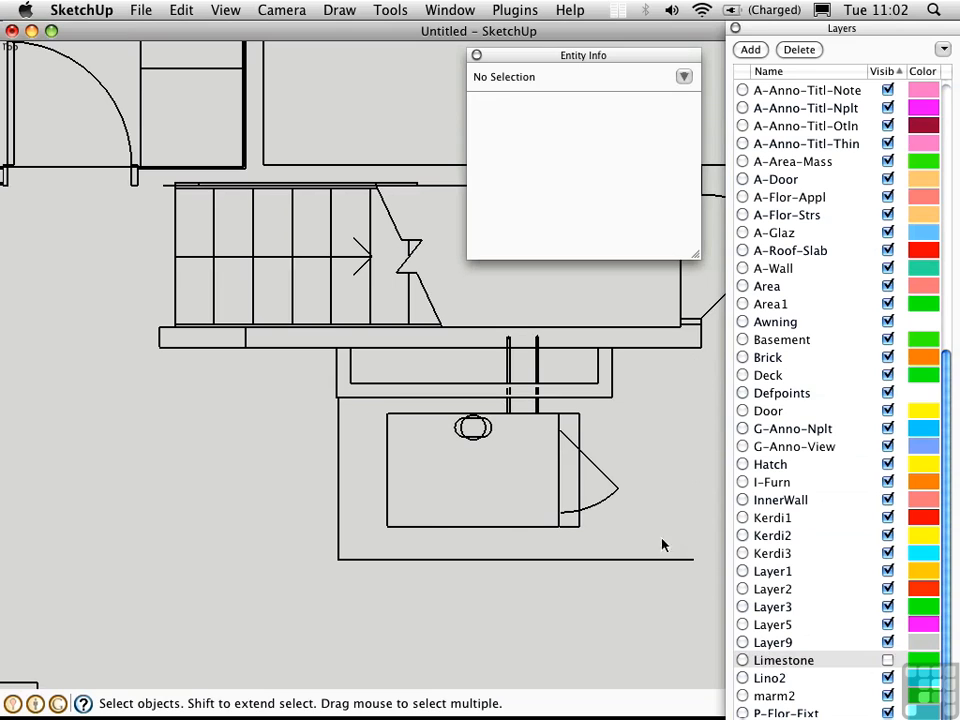
{"action": "left_click", "coordinate": [888, 661]}
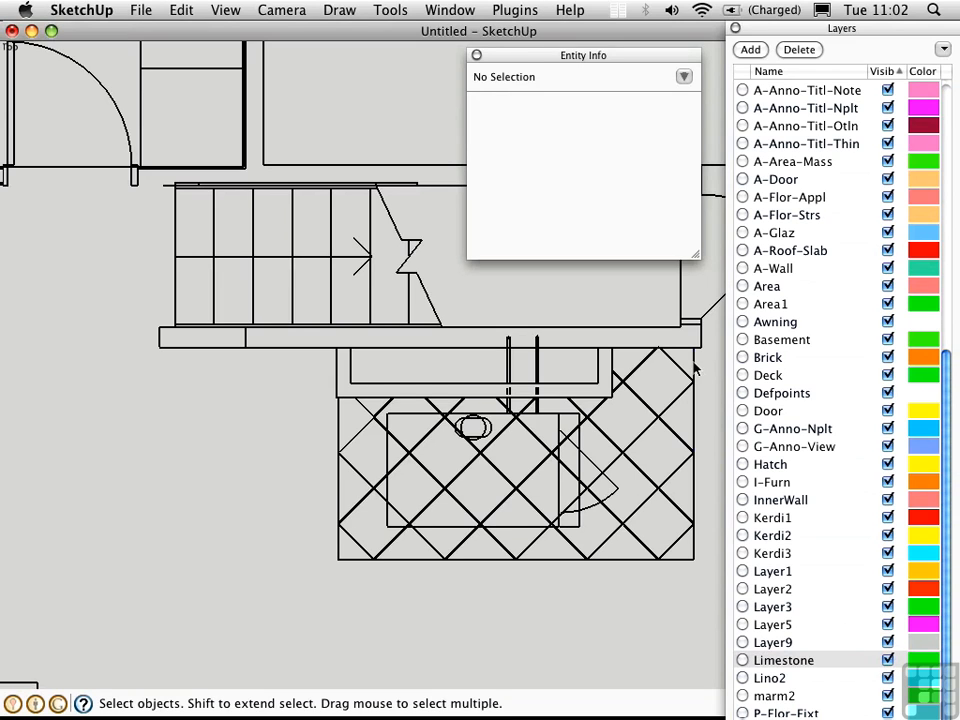
{"action": "left_click", "coordinate": [692, 460]}
{"action": "left_click", "coordinate": [695, 545], "text": "shift"}
{"action": "left_click", "coordinate": [694, 553], "text": "shift"}
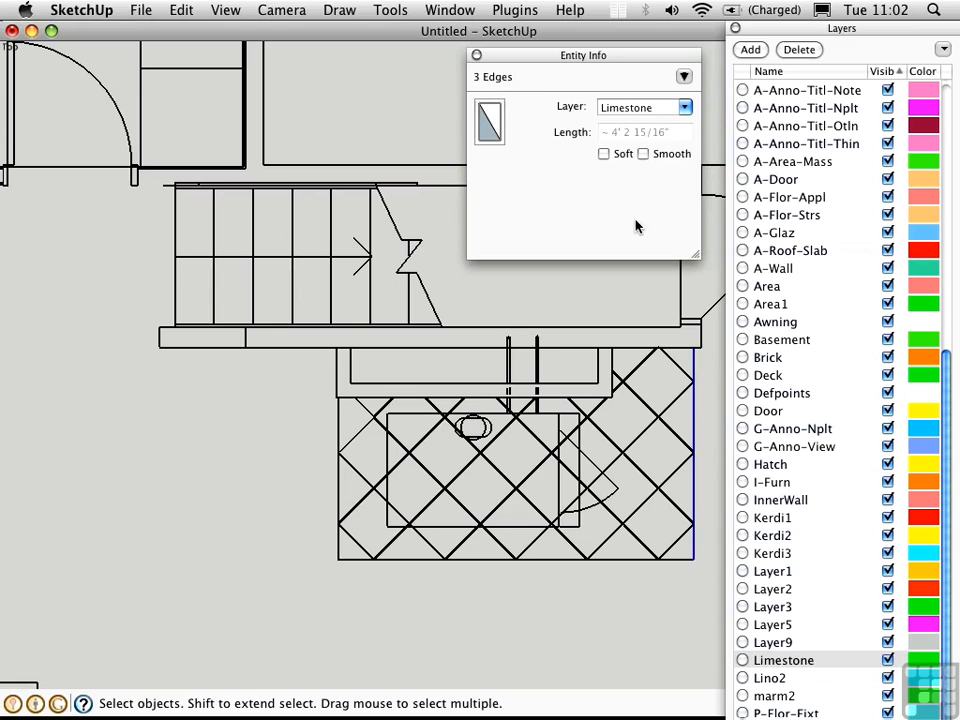
{"action": "left_click", "coordinate": [680, 109]}
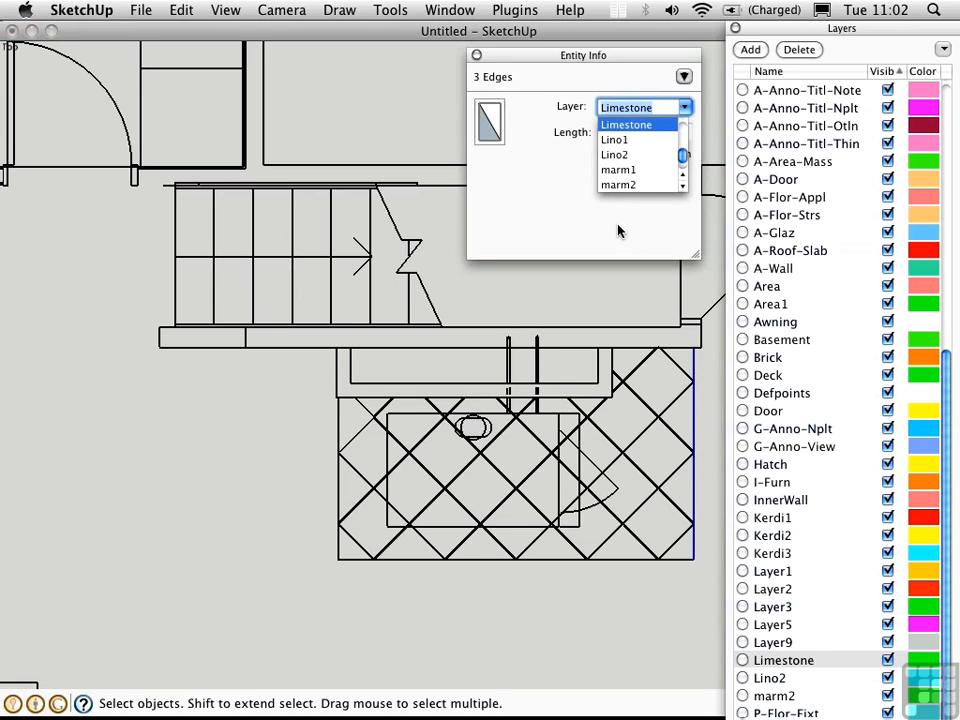
{"action": "left_click", "coordinate": [553, 200]}
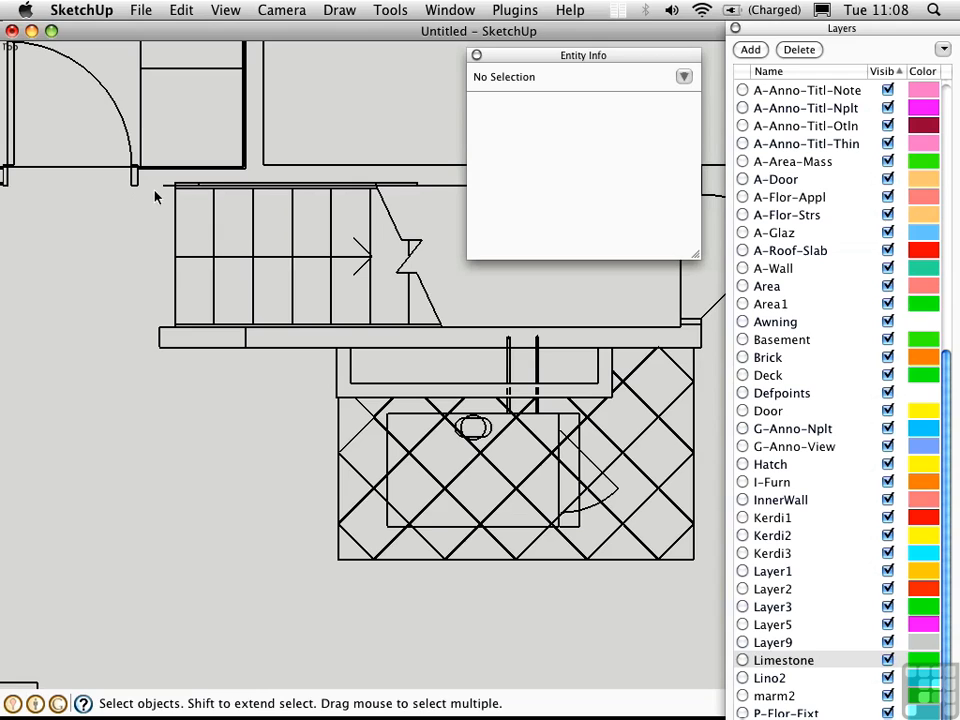
Step: Move the loose end of the wall line above the stairs so that it meets the adjacent door jamb
{"action": "key", "text": "m"}
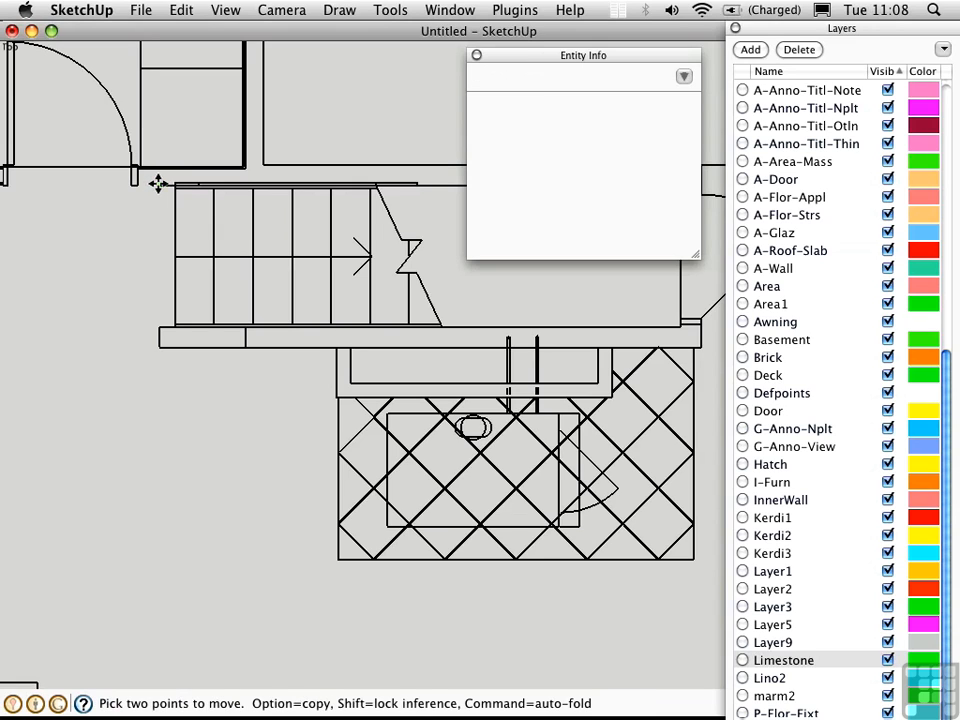
{"action": "key", "text": "space"}
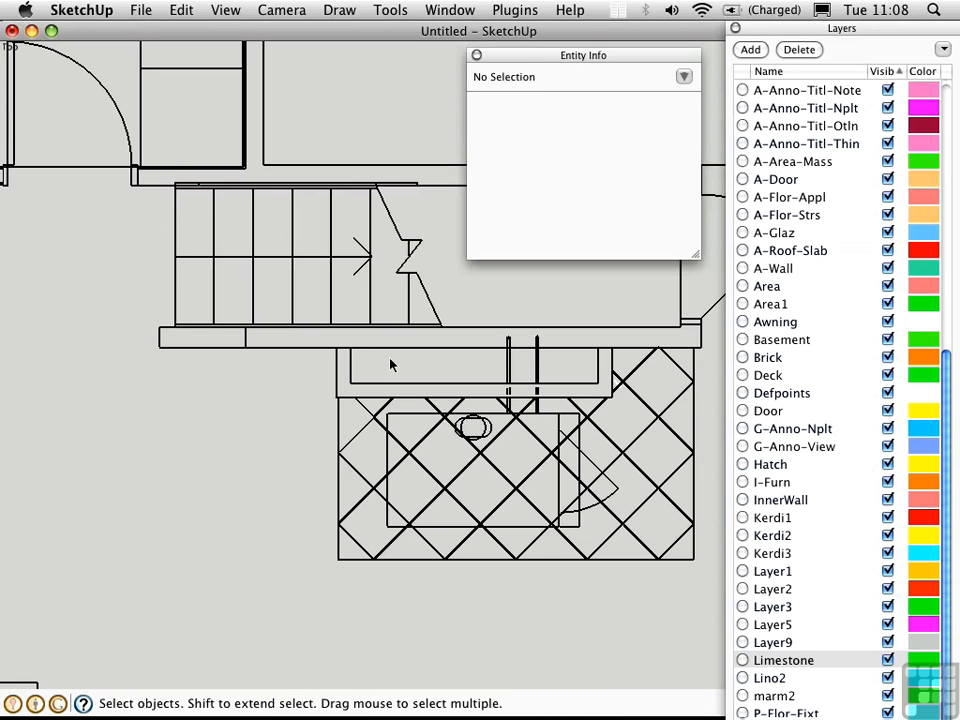
{"action": "left_click", "coordinate": [888, 661]}
{"action": "left_click", "coordinate": [888, 661]}
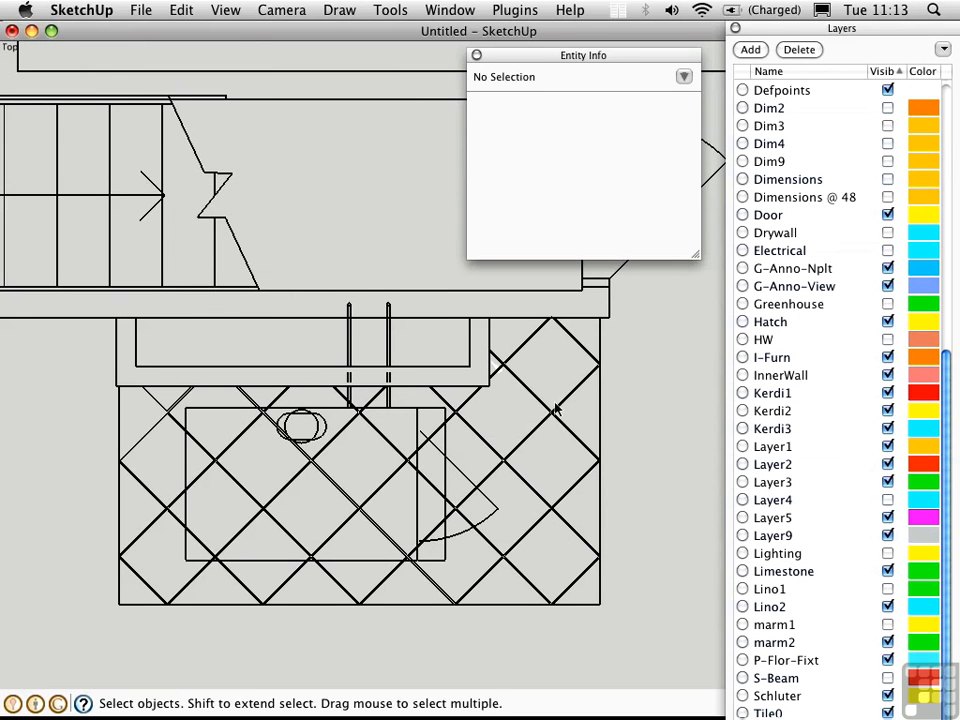
Step: Assign the five edges along the hearth's right side to Layer2, matching the layer of the hearth's bottom edge
{"action": "left_click", "coordinate": [580, 604]}
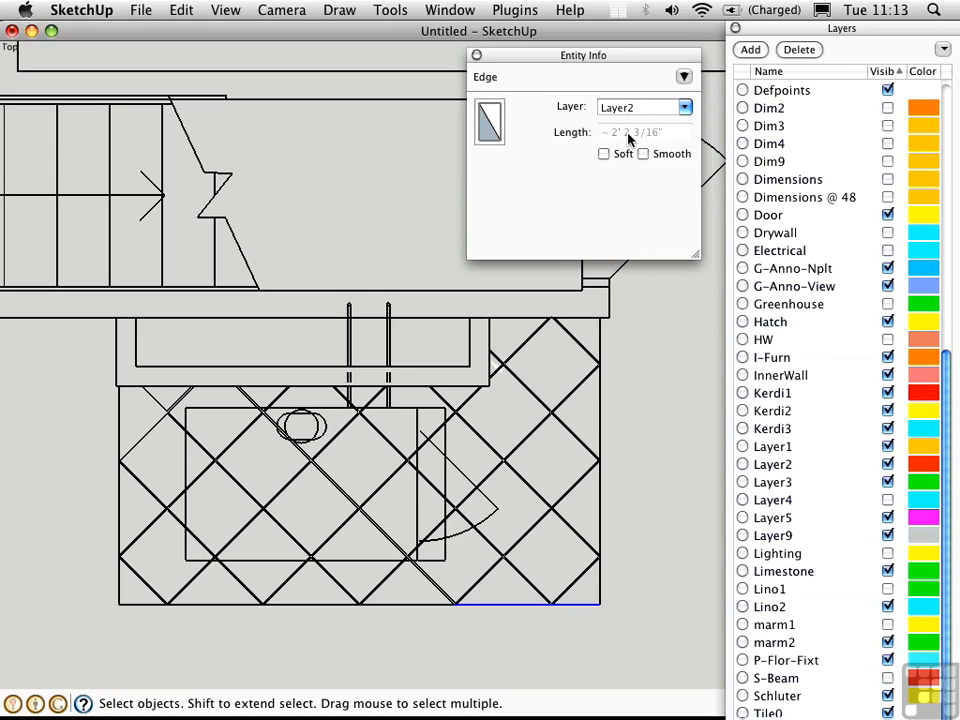
{"action": "left_click", "coordinate": [632, 411]}
{"action": "left_click_drag", "start_coordinate": [596, 316], "coordinate": [608, 623]}
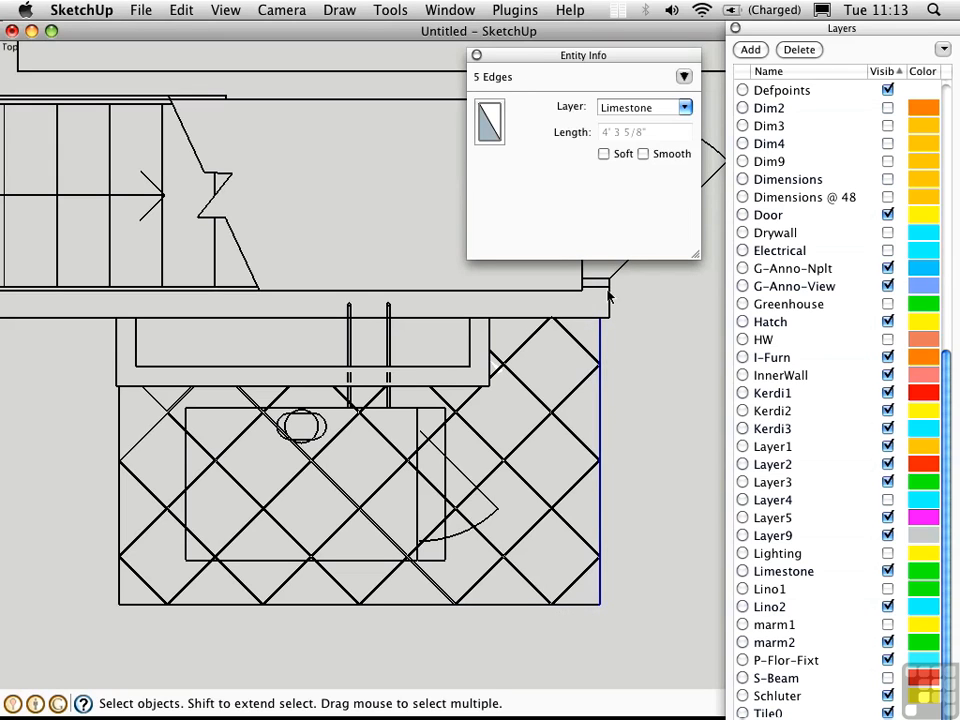
{"action": "left_click", "coordinate": [684, 107]}
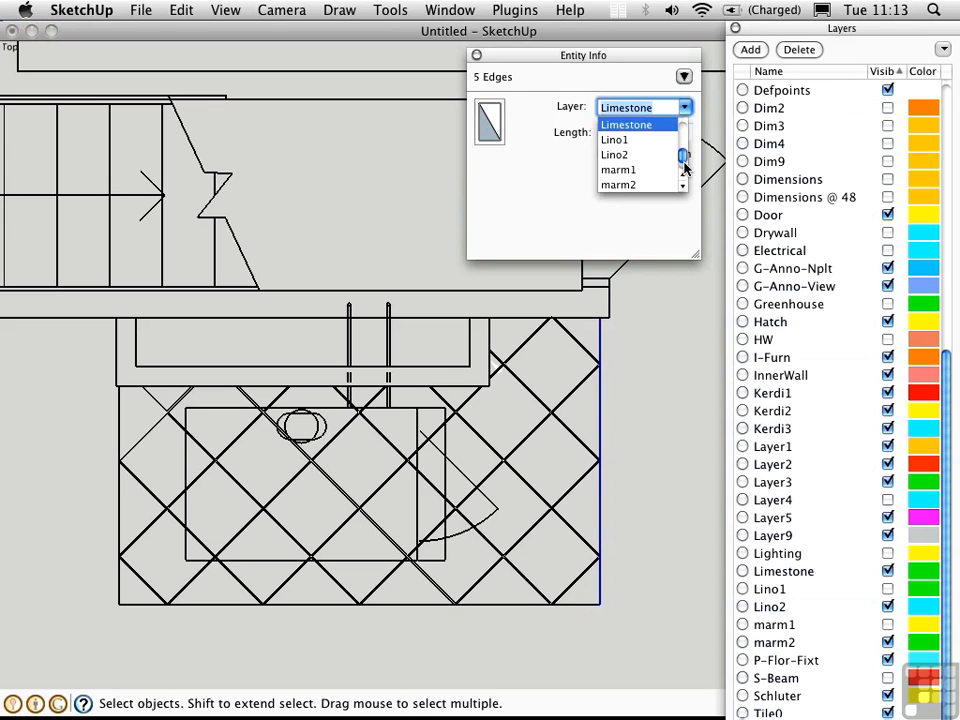
{"action": "scroll", "coordinate": [684, 168], "scroll_direction": "up", "scroll_amount": 5}
{"action": "left_click", "coordinate": [625, 141]}
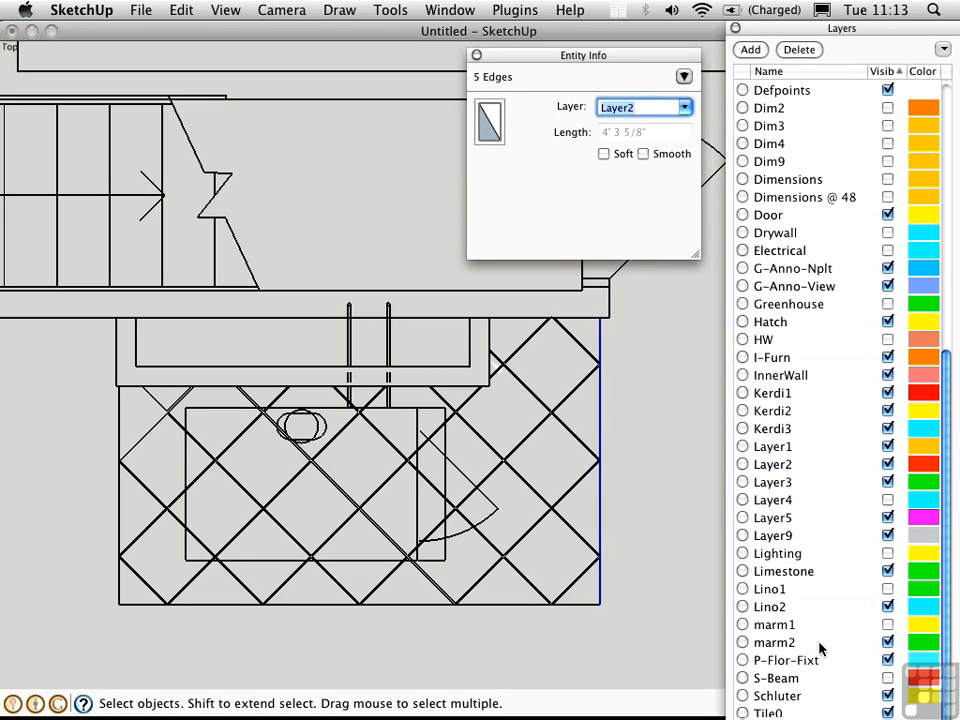
Step: Hide the Limestone layer so that the hearth's tile pattern is left out of the floor plan
{"action": "left_click", "coordinate": [887, 571]}
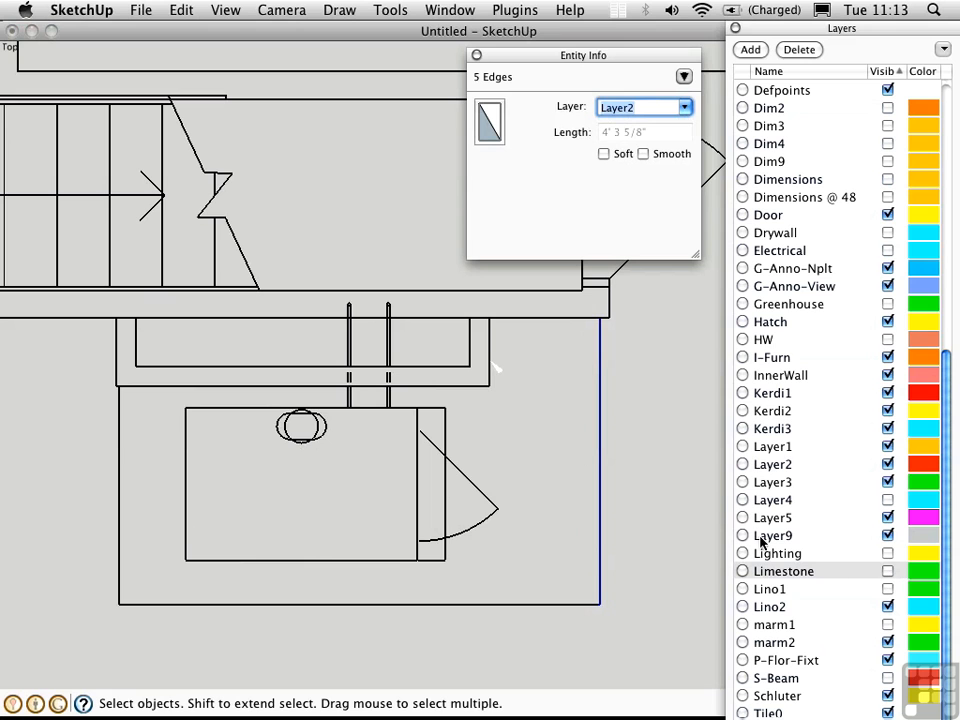
{"action": "left_click", "coordinate": [489, 302]}
{"action": "key", "text": "z"}
{"action": "left_click_drag", "start_coordinate": [489, 302], "coordinate": [424, 471]}
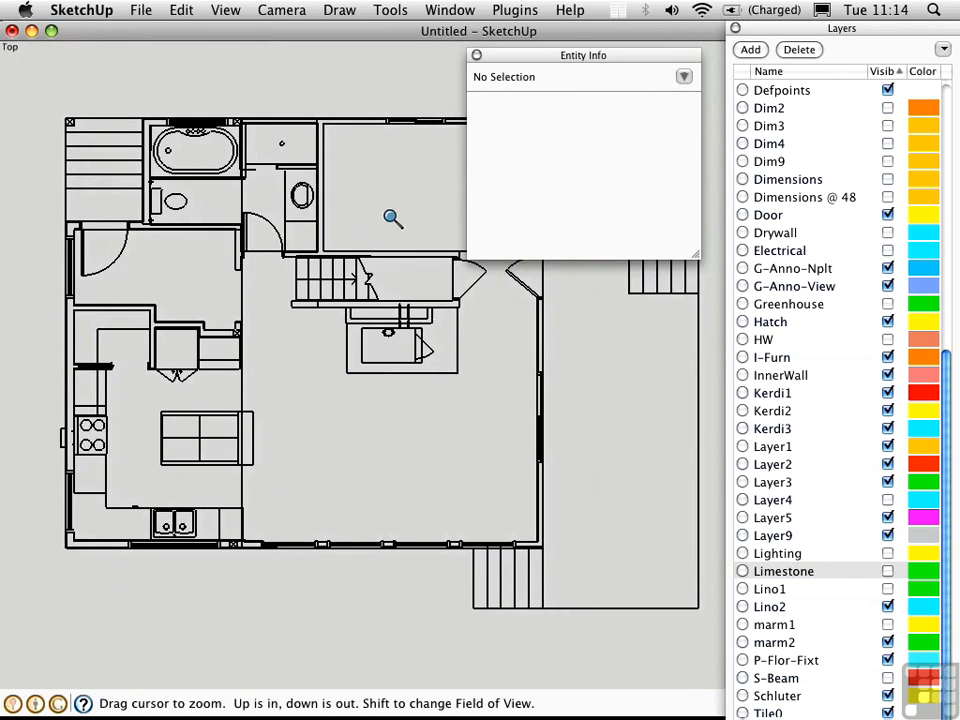
Step: Close the entity details and sort the layer list by visibility so that the hidden layers are grouped together near the beginning
{"action": "left_click", "coordinate": [476, 55]}
{"action": "left_click", "coordinate": [884, 72]}
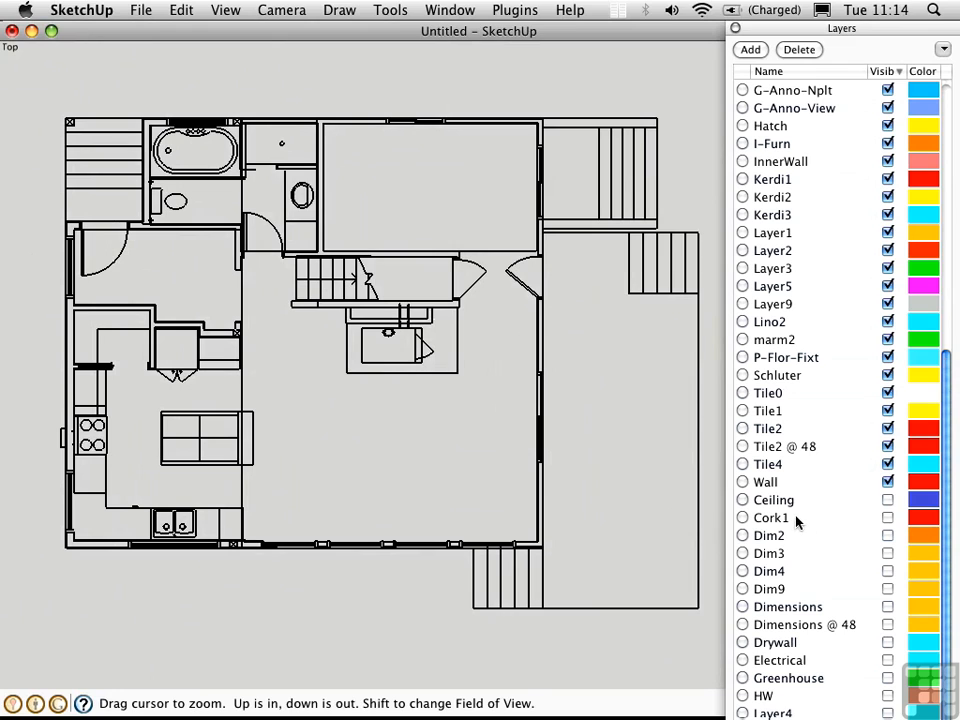
{"action": "left_click", "coordinate": [885, 72]}
{"action": "scroll", "coordinate": [756, 167], "scroll_direction": "up", "scroll_amount": 5}
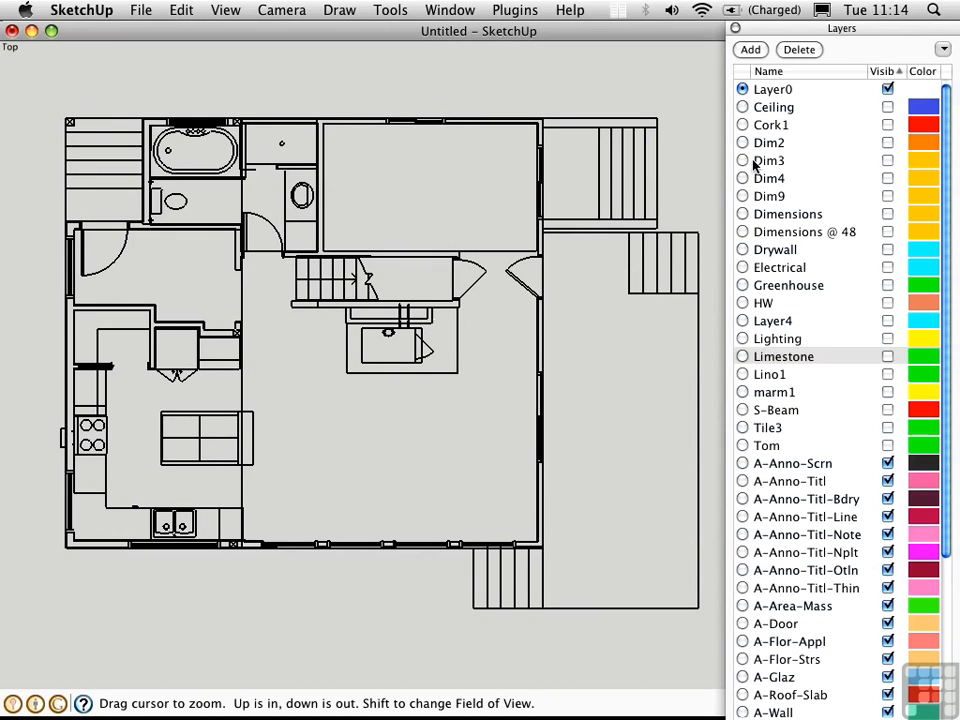
Step: Delete all hidden layers from Ceiling through Tom together with their contents
{"action": "left_click", "coordinate": [756, 107]}
{"action": "left_click", "coordinate": [773, 447], "text": "shift"}
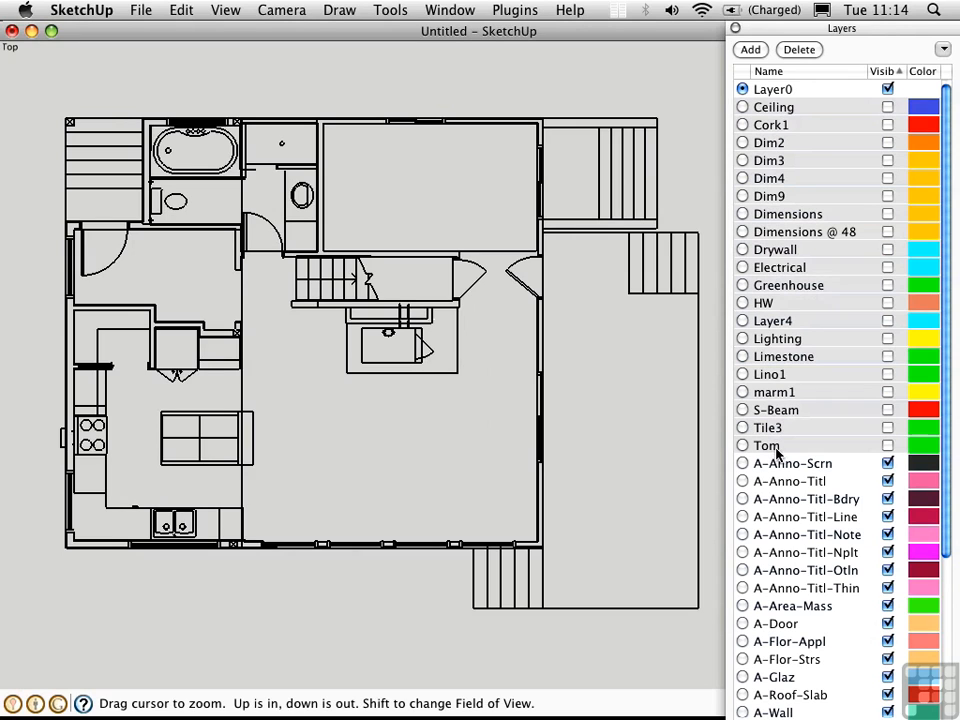
{"action": "left_click", "coordinate": [798, 50]}
{"action": "left_click", "coordinate": [776, 162]}
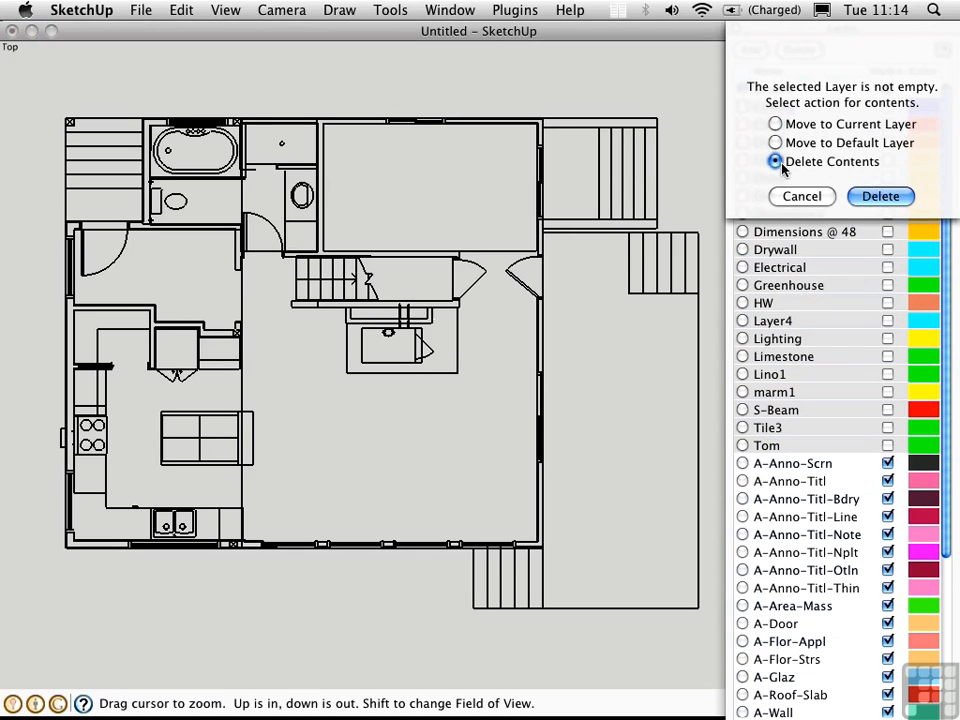
{"action": "left_click", "coordinate": [882, 198]}
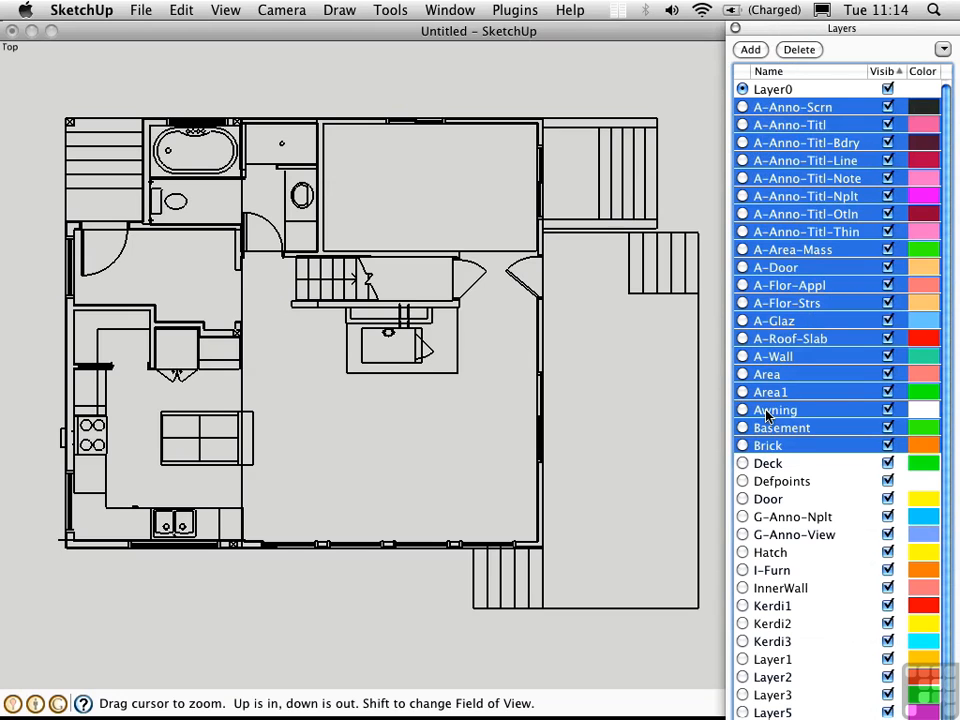
Step: Delete all remaining layers except Layer0, from A-Anno-Scrn through Wall, moving their contents to the current layer
{"action": "left_click", "coordinate": [778, 107]}
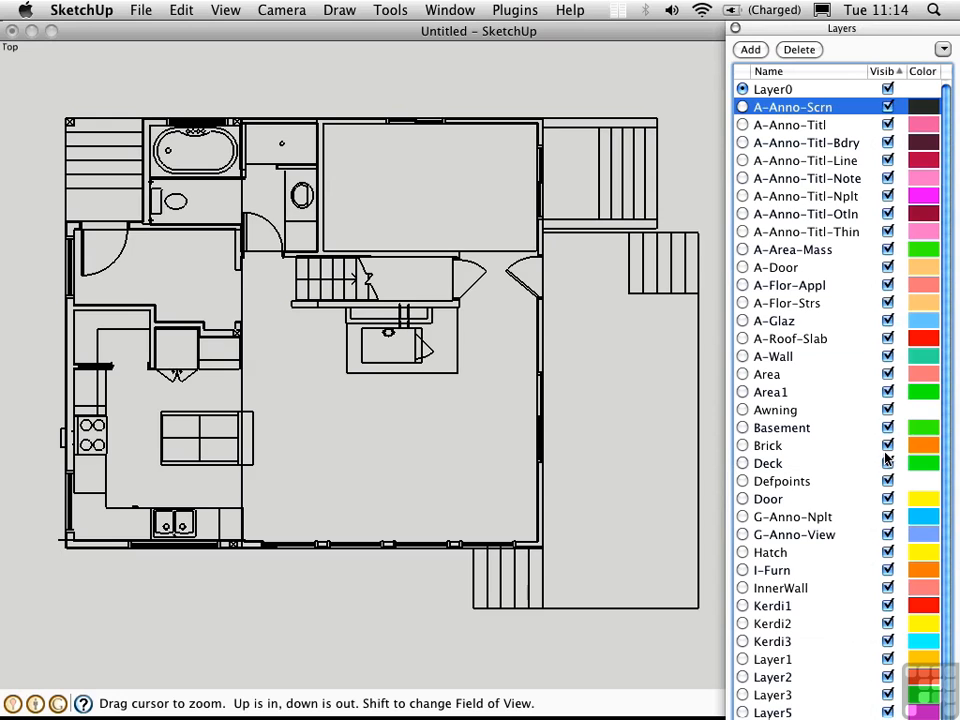
{"action": "scroll", "coordinate": [885, 466], "scroll_direction": "down", "scroll_amount": 3}
{"action": "left_click", "coordinate": [783, 712], "text": "shift"}
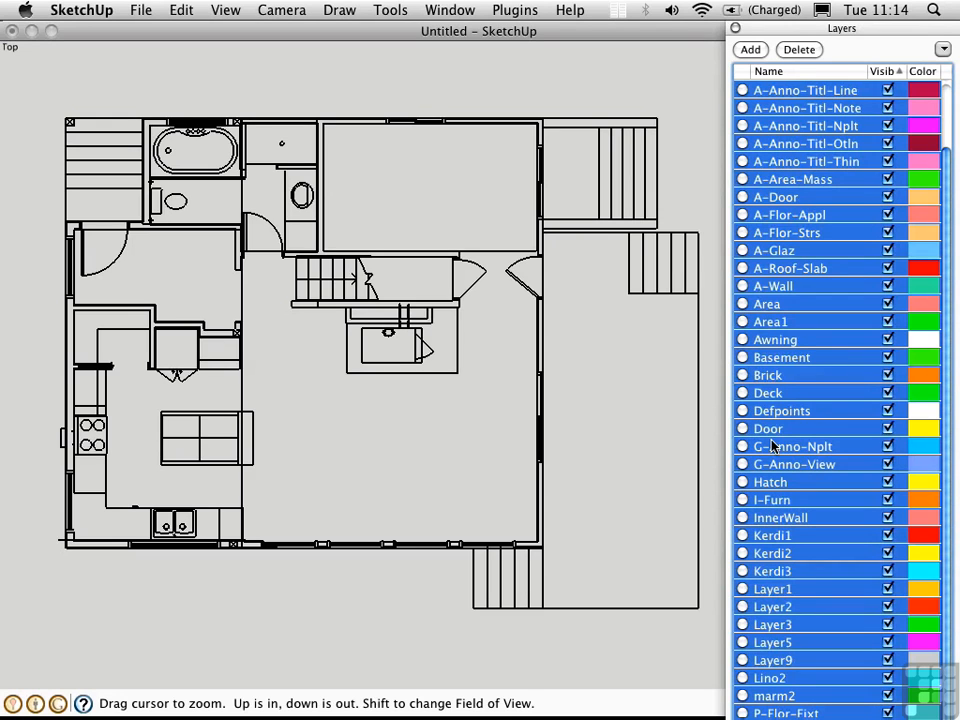
{"action": "left_click", "coordinate": [800, 49]}
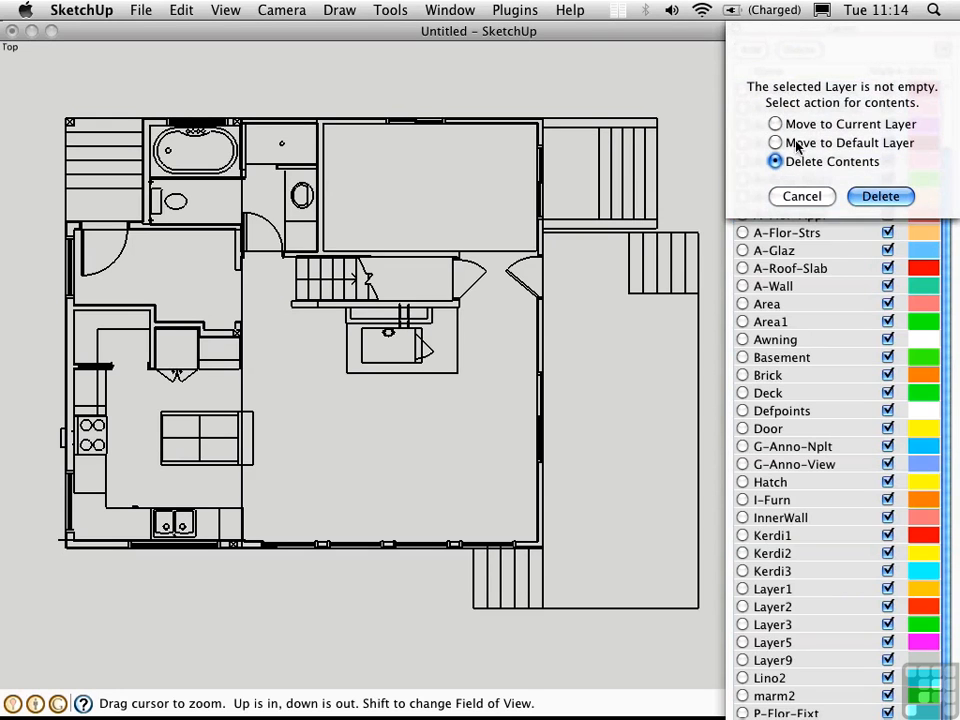
{"action": "left_click", "coordinate": [776, 124]}
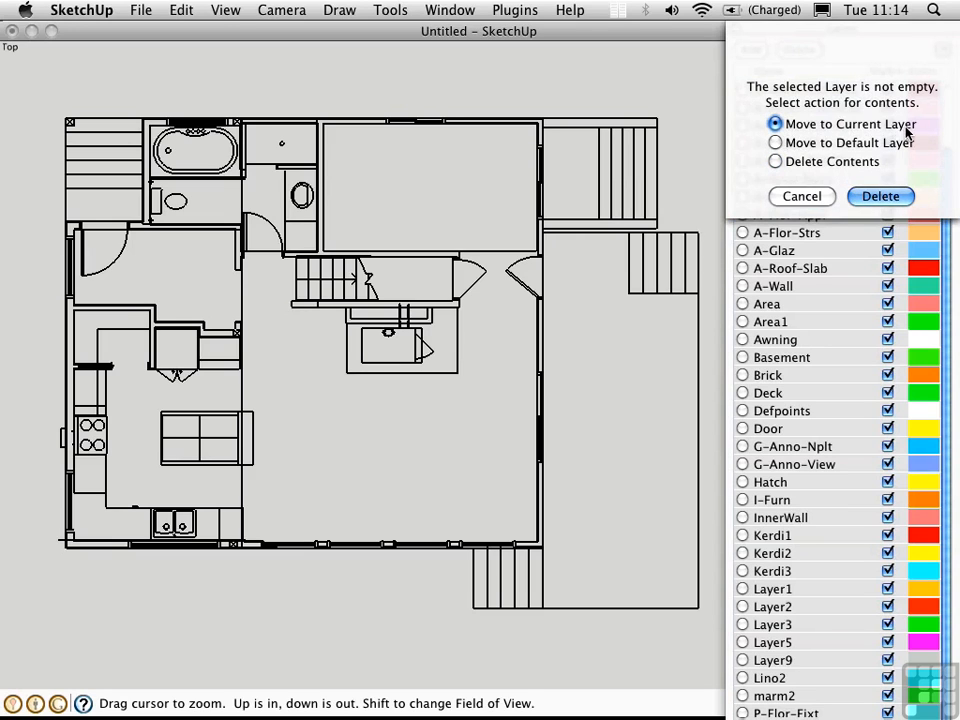
{"action": "left_click", "coordinate": [865, 197]}
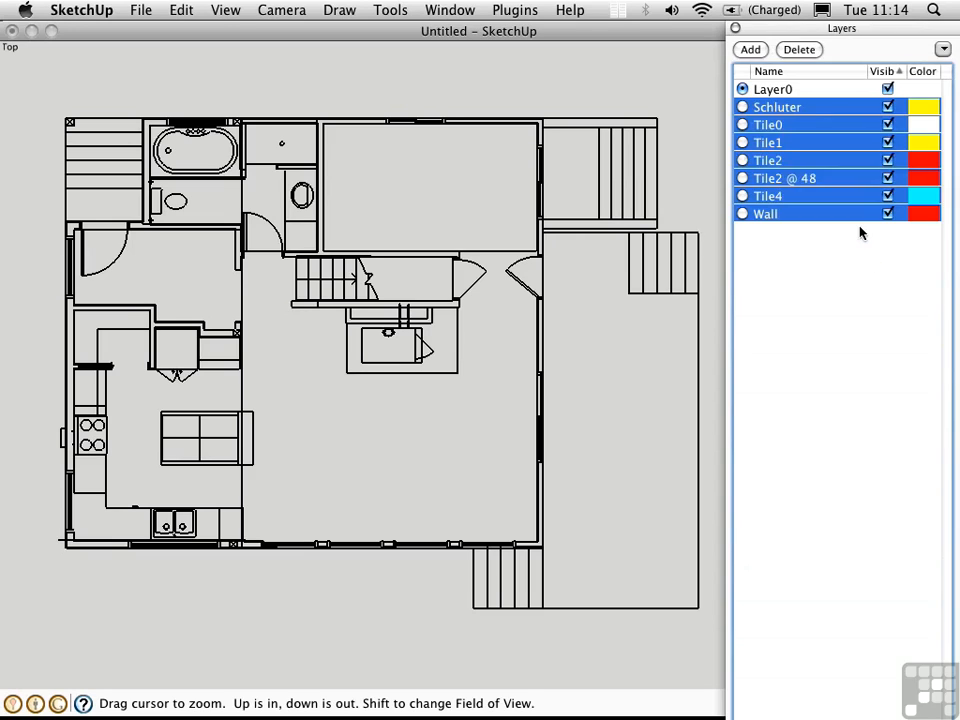
{"action": "left_click", "coordinate": [798, 50]}
{"action": "left_click", "coordinate": [881, 197]}
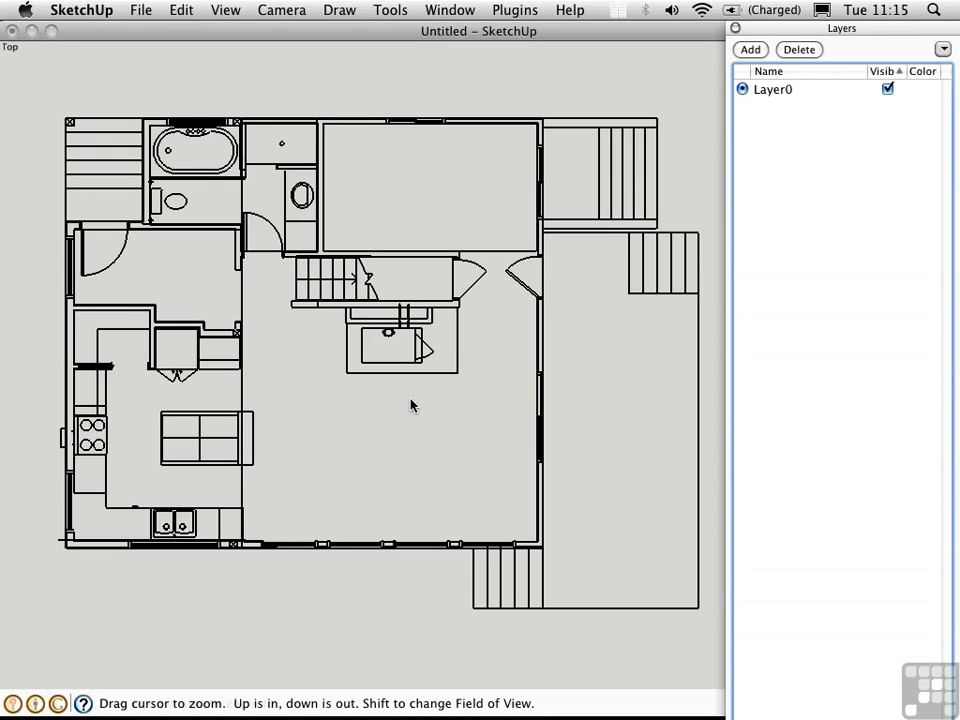
Step: Delete the redundant offset edges running along the bathroom wall behind the washbasin
{"action": "key", "text": "super+bracketright"}
{"action": "left_click", "coordinate": [240, 94]}
{"action": "left_click_drag", "start_coordinate": [238, 134], "coordinate": [338, 244]}
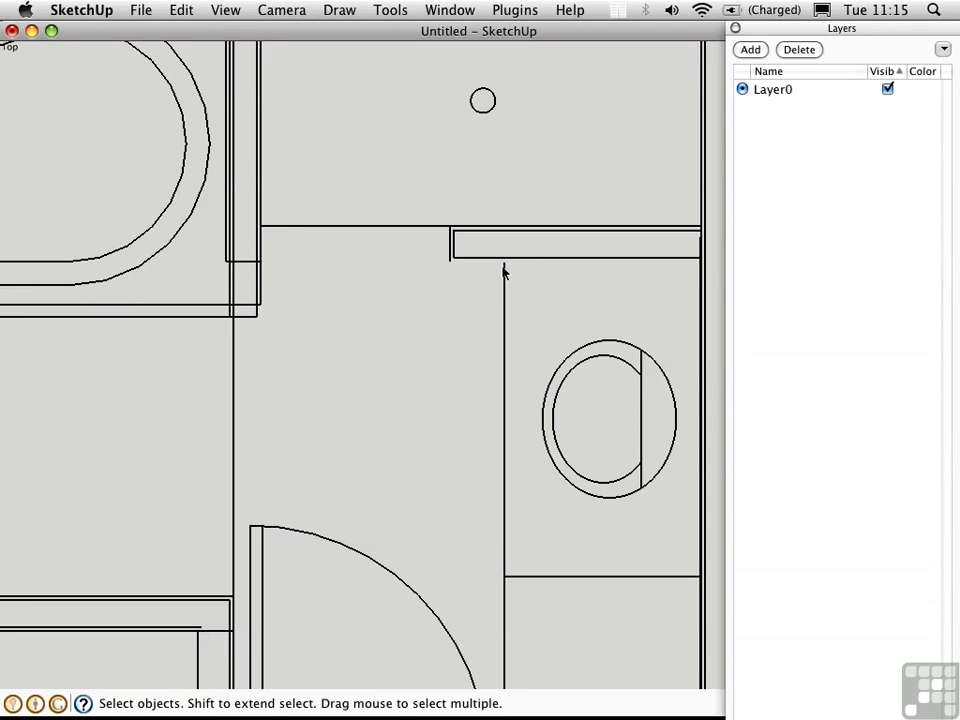
{"action": "left_click", "coordinate": [697, 255]}
{"action": "left_click", "coordinate": [679, 337]}
{"action": "key", "text": "super+shift+w"}
{"action": "left_click_drag", "start_coordinate": [658, 204], "coordinate": [717, 297]}
{"action": "left_click", "coordinate": [591, 385]}
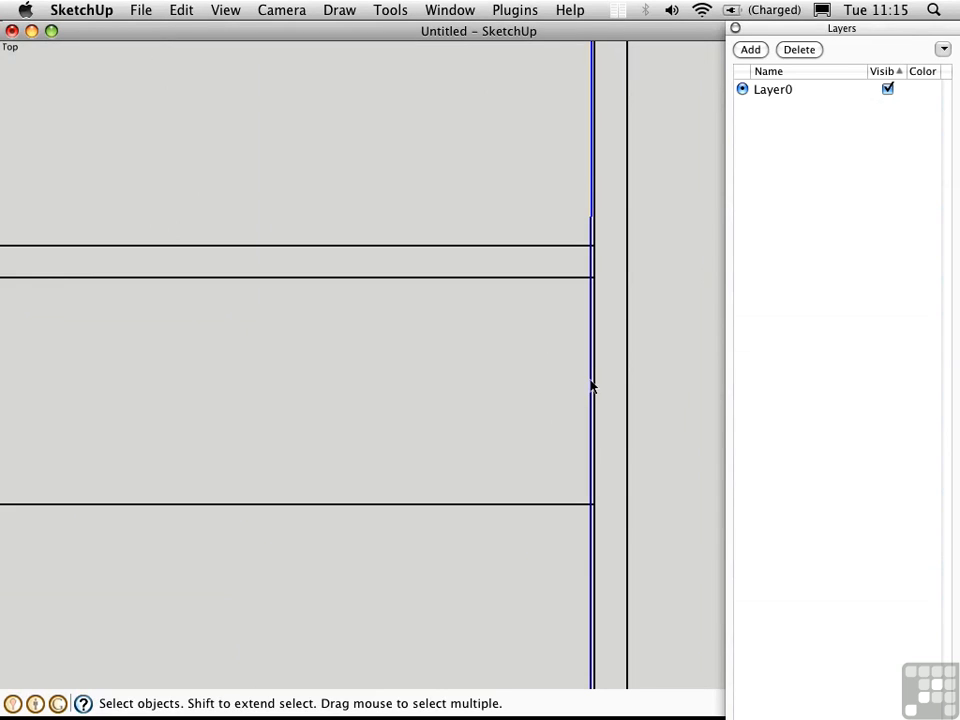
{"action": "key", "text": "Delete"}
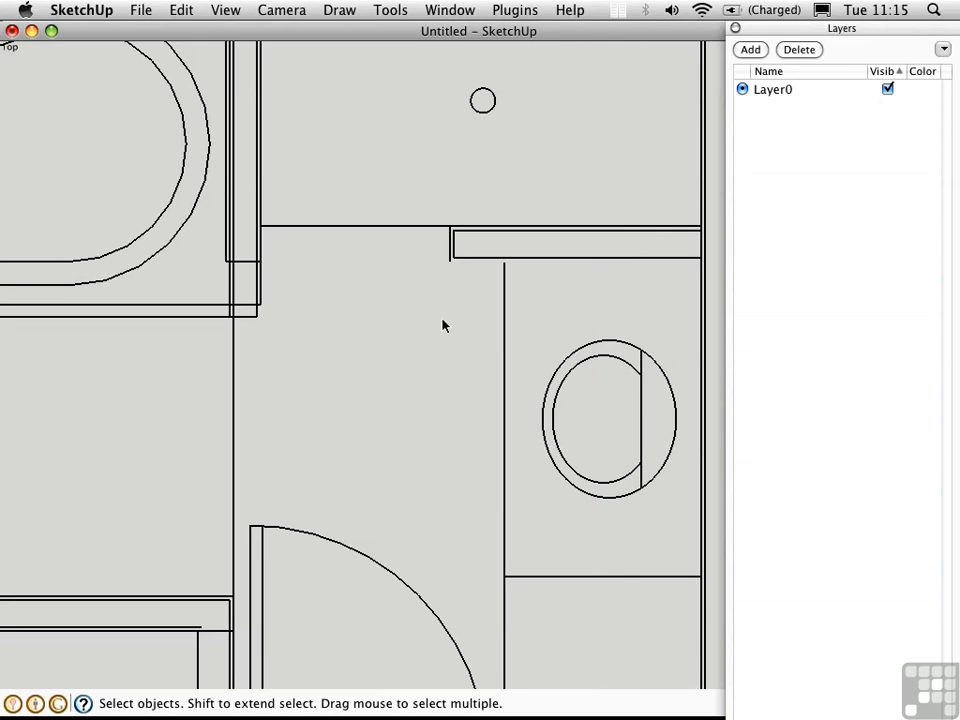
Step: Draw a line along the lower side of the stub wall above the washbasin to the adjoining wall, and delete the face around the basin
{"action": "key", "text": "l"}
{"action": "left_click", "coordinate": [449, 261]}
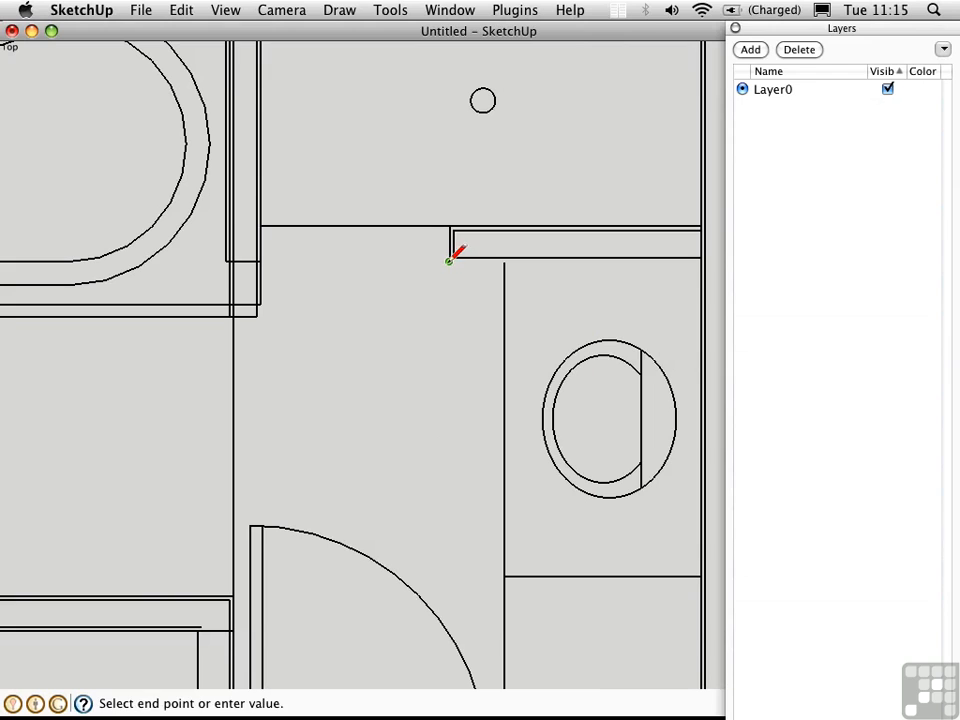
{"action": "left_click", "coordinate": [701, 261]}
{"action": "key", "text": "space"}
{"action": "left_click", "coordinate": [582, 322]}
{"action": "key", "text": "Delete"}
Step: Delete the three redundant inner lines of the stub wall above the washbasin, keeping only its outer outline
{"action": "left_click", "coordinate": [468, 259]}
{"action": "key", "text": "Delete"}
{"action": "left_click", "coordinate": [453, 250]}
{"action": "key", "text": "Delete"}
{"action": "left_click", "coordinate": [465, 232]}
{"action": "key", "text": "Delete"}
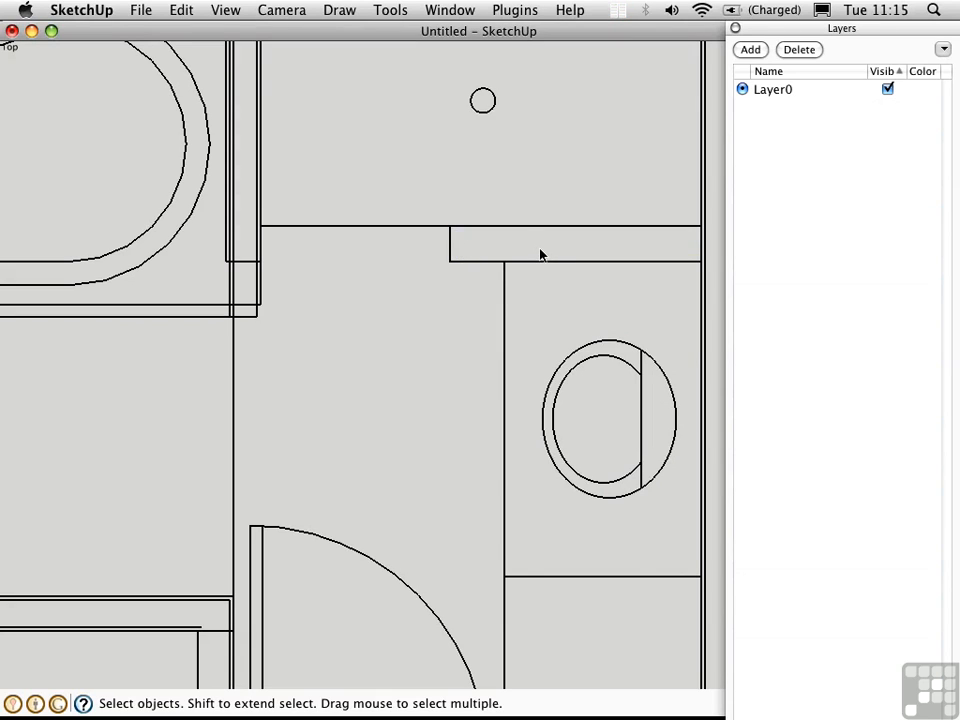